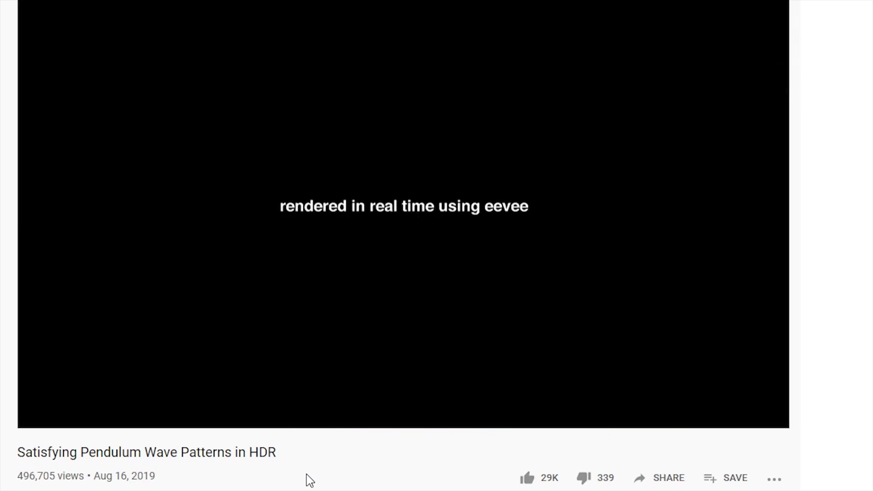
Scroll the YouTube page while watching the pendulum wave reference video
scroll(309, 480, down, 2)
scroll(310, 481, up, 2)
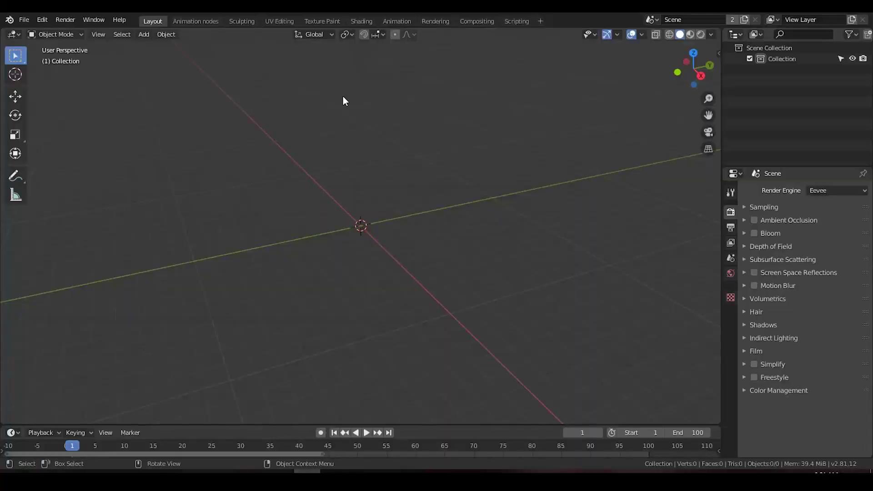
Add a cube and an arrows empty at the origin
key(shift+a)
mouse_move(268, 47)
click(361, 59)
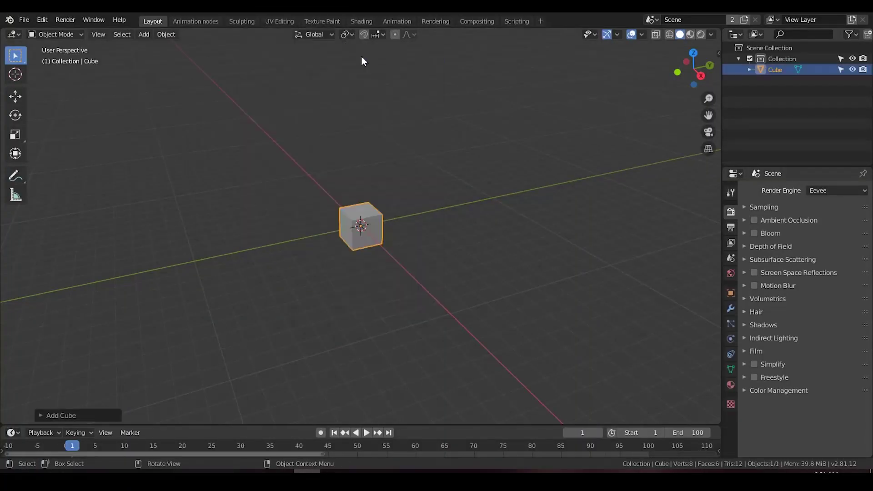
key(Tab)
key(Tab)
click(337, 109)
key(shift+a)
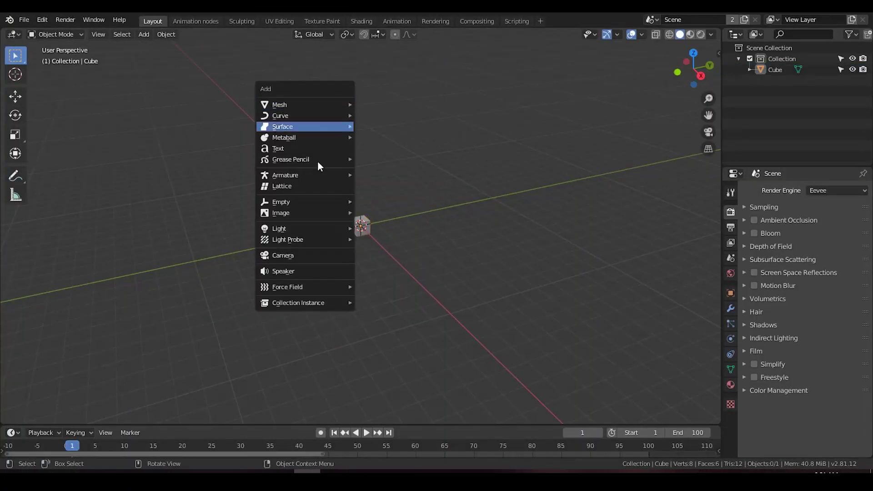
mouse_move(318, 203)
click(384, 215)
Lift the cube and empty together straight up about 10 m along Z
key(g)
key(Escape)
key(a)
key(g)
key(z)
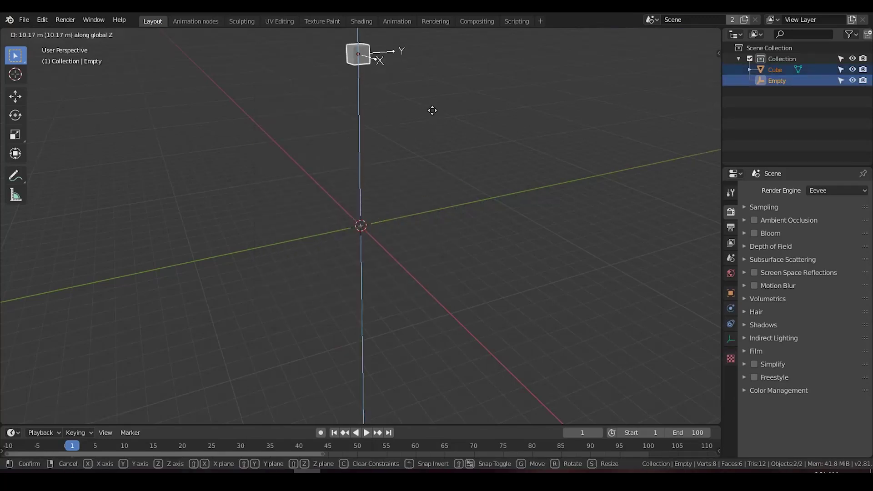
click(430, 108)
click(355, 117)
Add a path curve and delete three of its points, leaving two
key(shift+a)
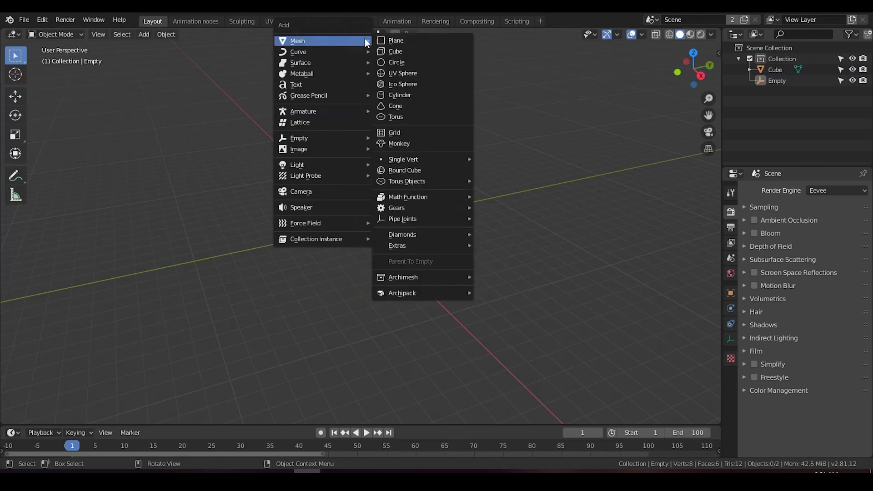
mouse_move(320, 58)
click(396, 101)
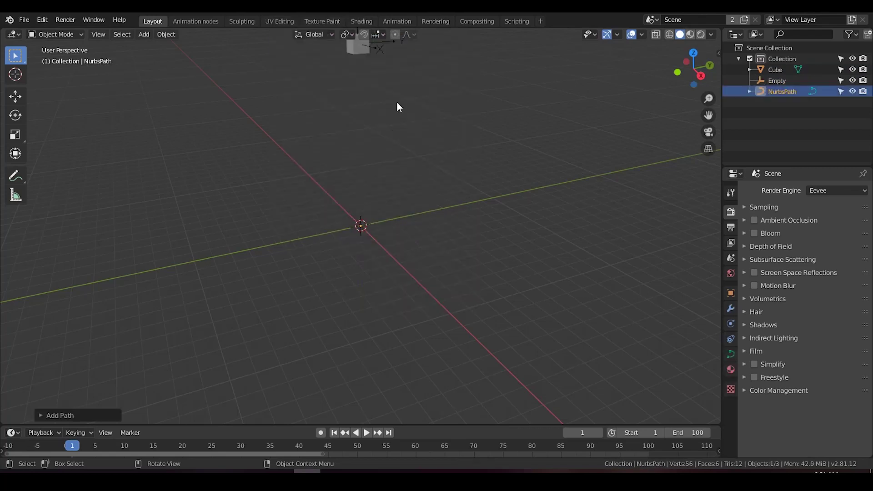
key(Tab)
drag(388, 209, 342, 244)
key(x)
click(415, 203)
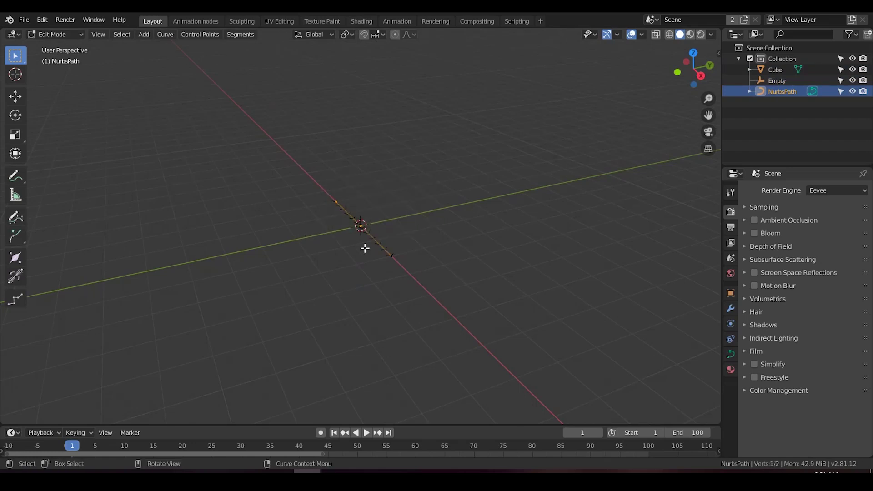
Set both path points to X 0, the top at 10.7 m and the bottom at the origin
key(n)
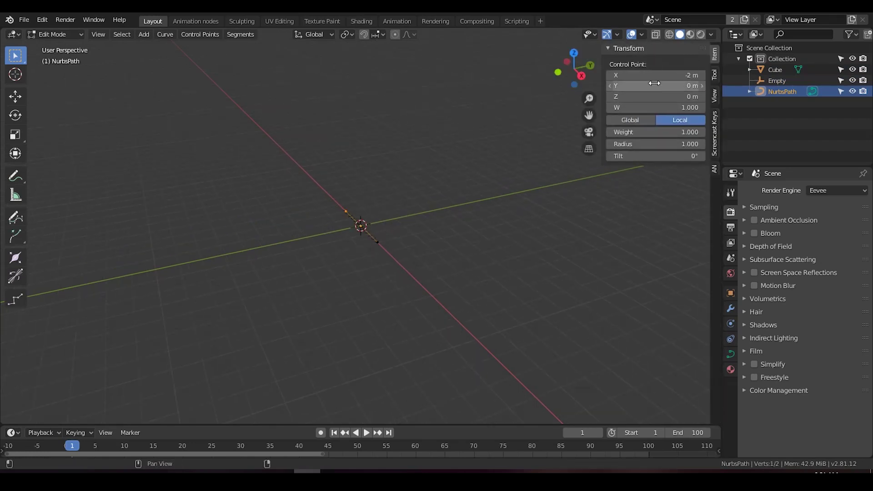
double_click(656, 76)
text(0)
key(Return)
shift+middle_drag(400, 171, 405, 239)
mouse_move(655, 96)
mouse_down()
mouse_move(696, 96)
mouse_move(652, 100)
mouse_up()
click(374, 313)
double_click(649, 75)
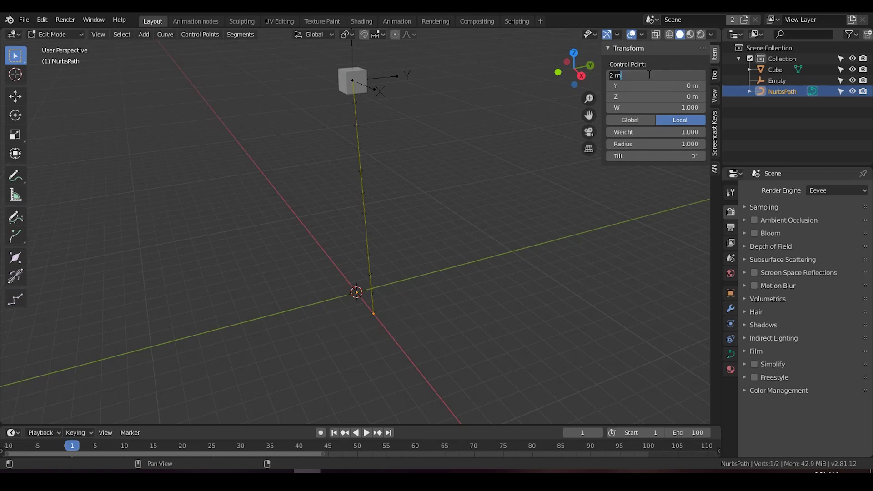
text(0)
key(Return)
Add a UV sphere at the origin
key(Tab)
click(394, 183)
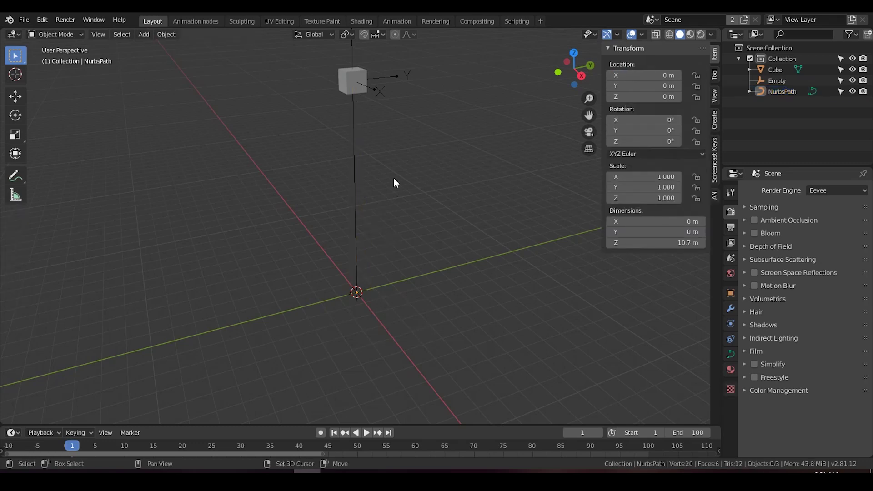
key(shift+a)
mouse_move(377, 171)
click(435, 201)
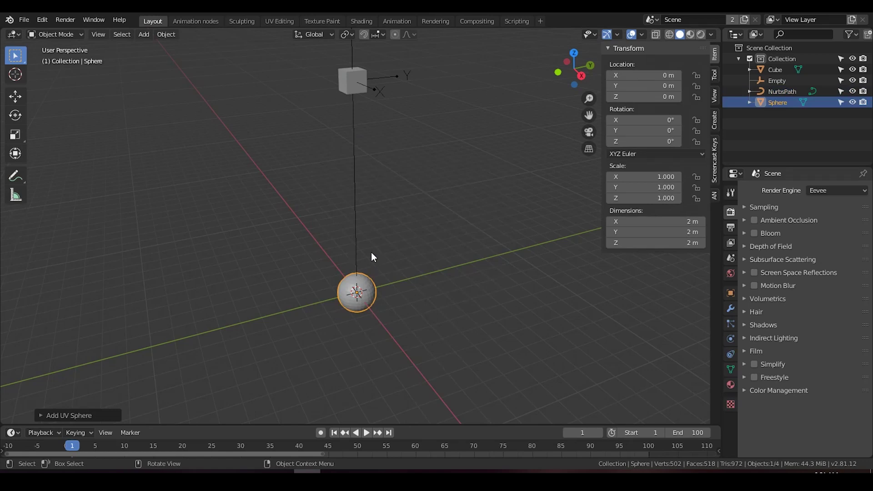
Hook the path's bottom point to the sphere
shift+click(356, 237)
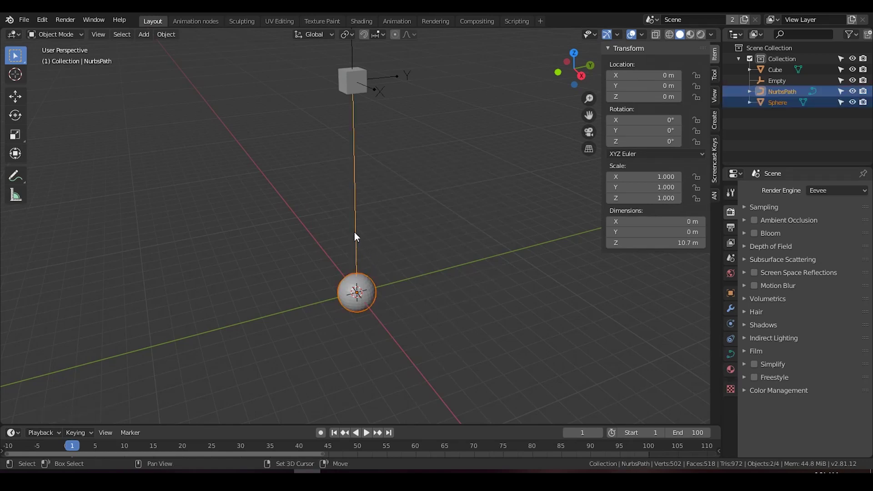
middle_drag(419, 293, 419, 291)
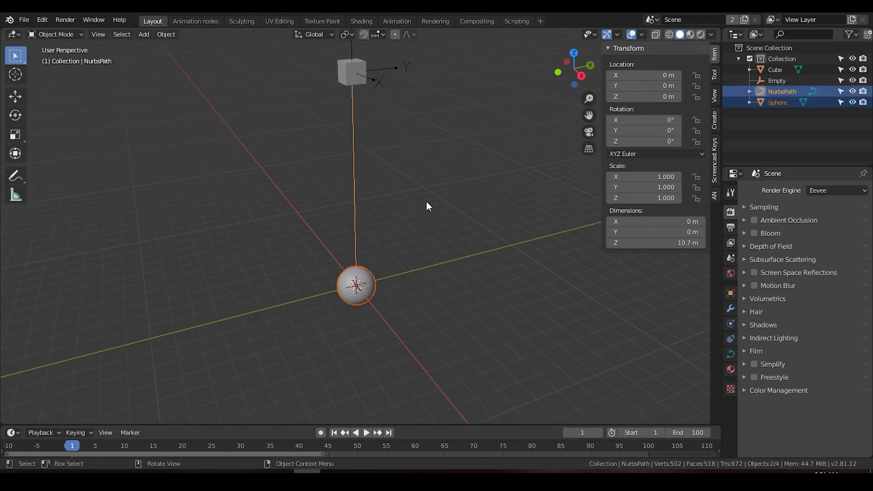
key(Tab)
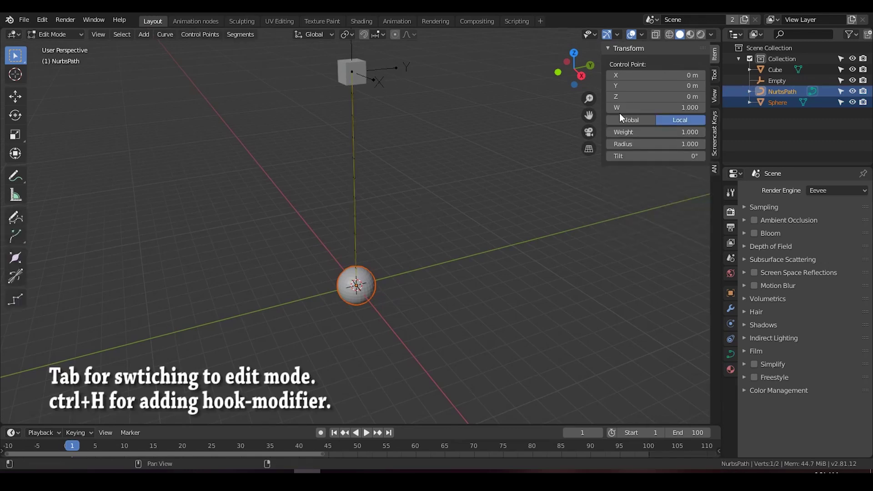
key(ctrl+h)
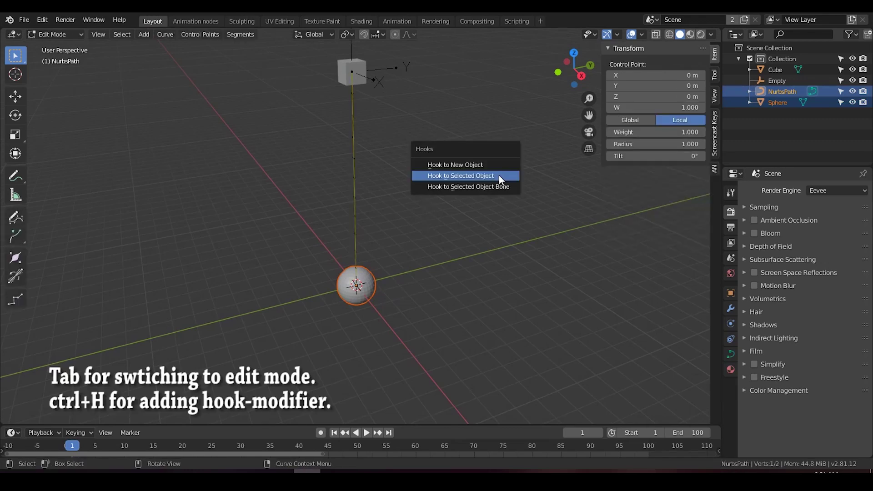
click(500, 177)
key(Tab)
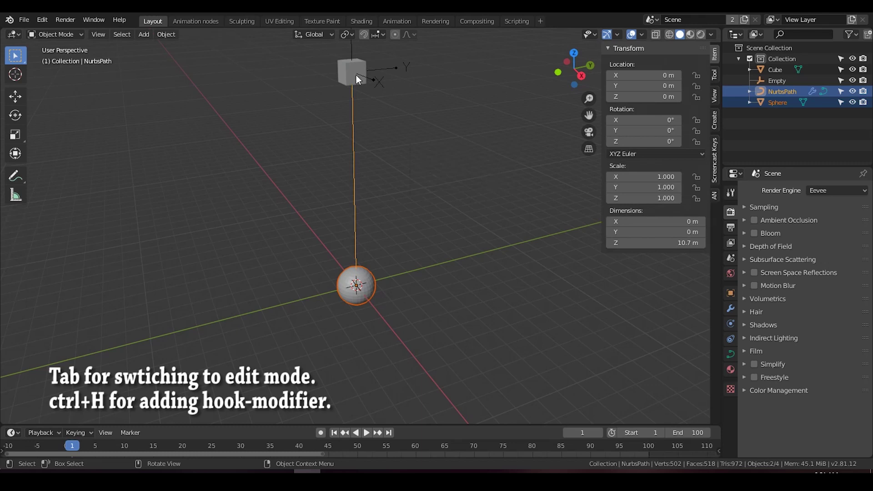
Hook the path's top point to the cube
click(350, 77)
shift+click(354, 104)
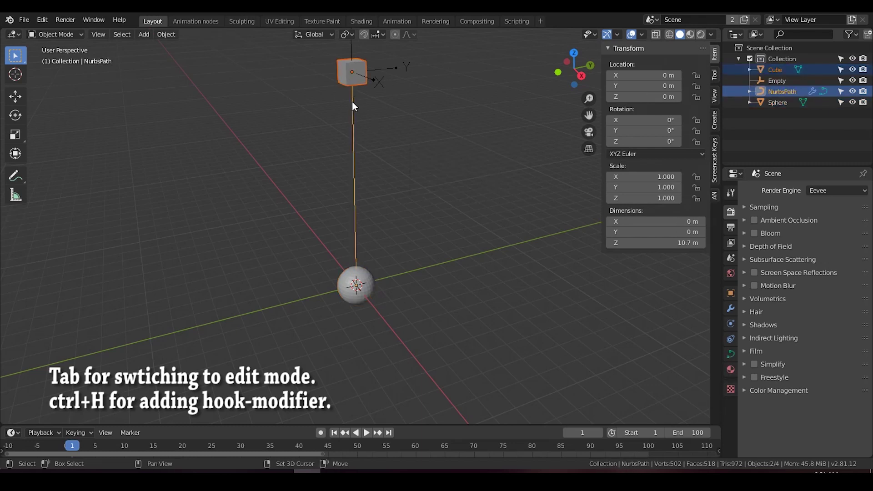
key(Tab)
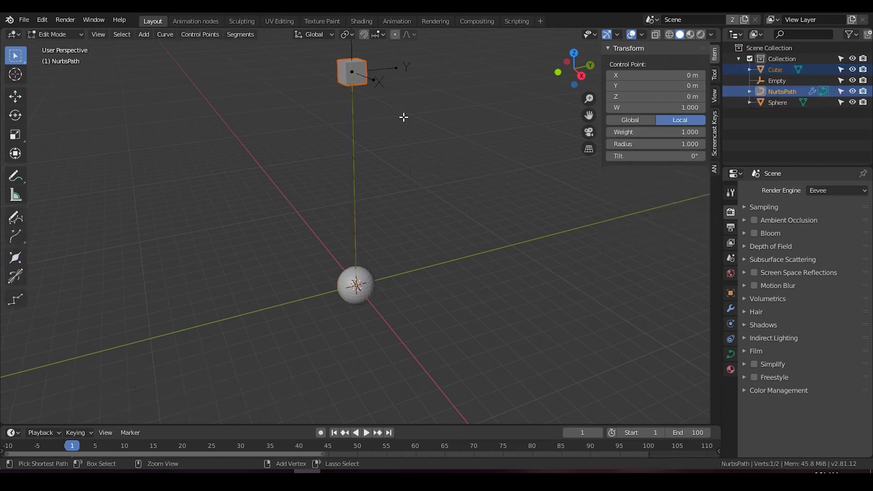
key(ctrl+h)
click(404, 117)
key(Tab)
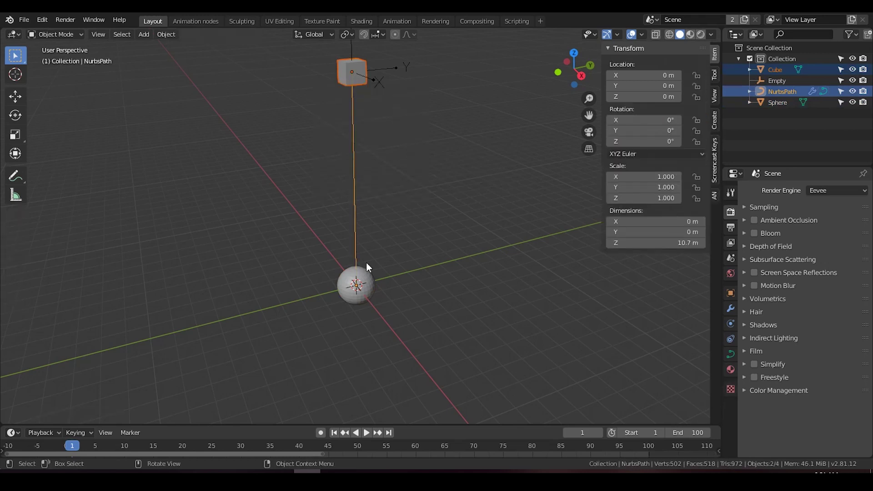
Check the path's two hook modifiers and test-move the sphere along X
click(366, 287)
click(355, 203)
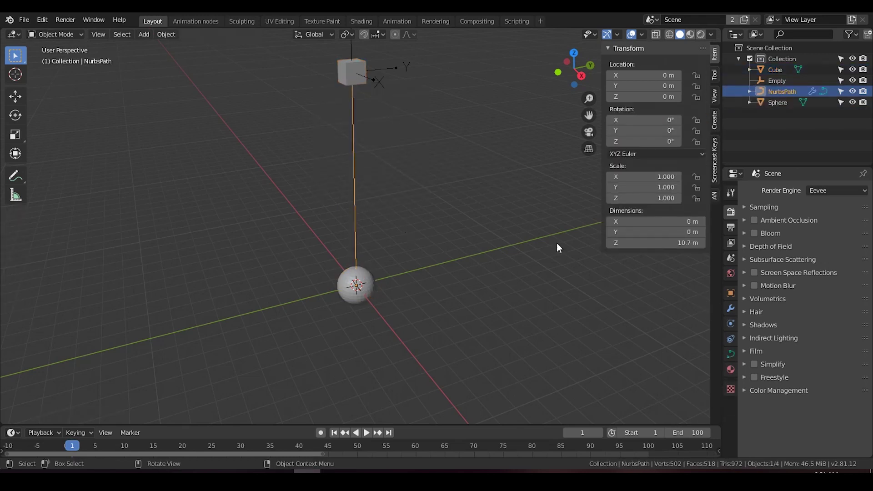
click(729, 310)
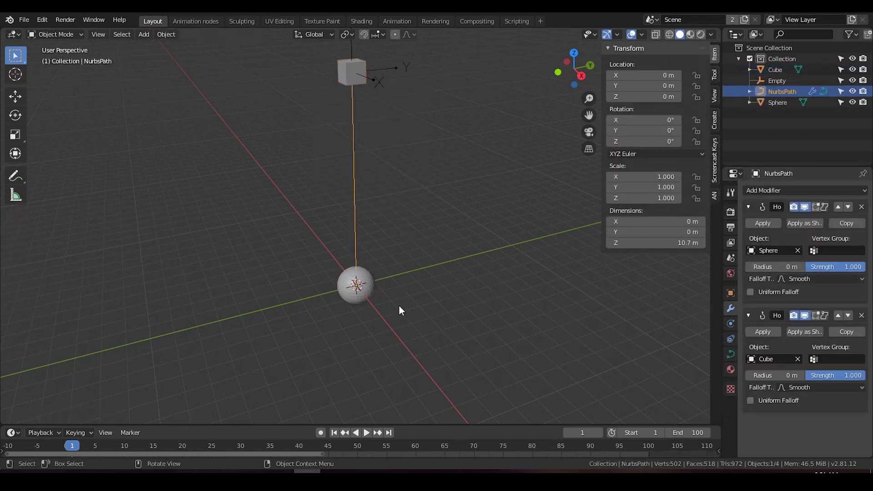
click(360, 298)
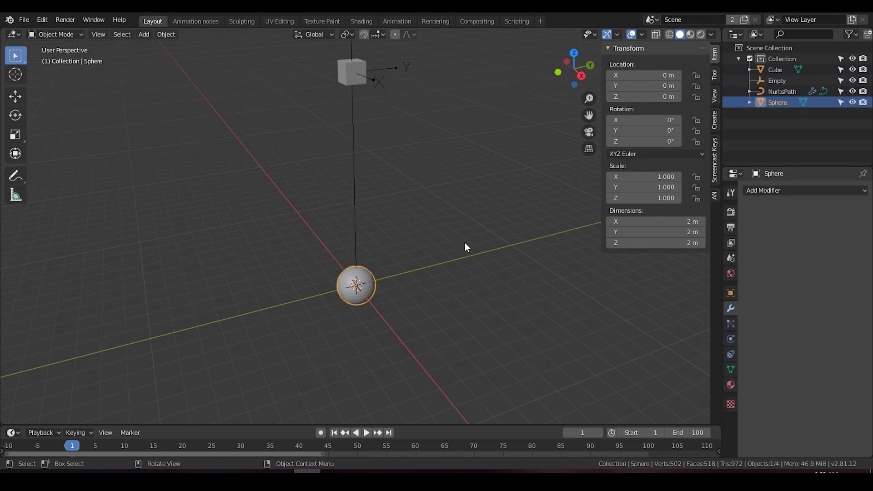
key(g)
key(x)
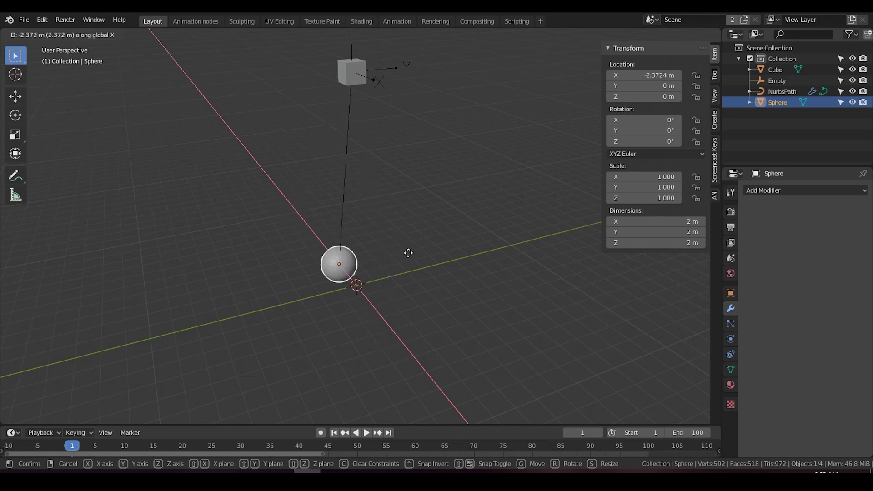
key(Escape)
Set the path's Geometry bevel depth to 0.07 m to make a thin rod
click(355, 178)
click(731, 354)
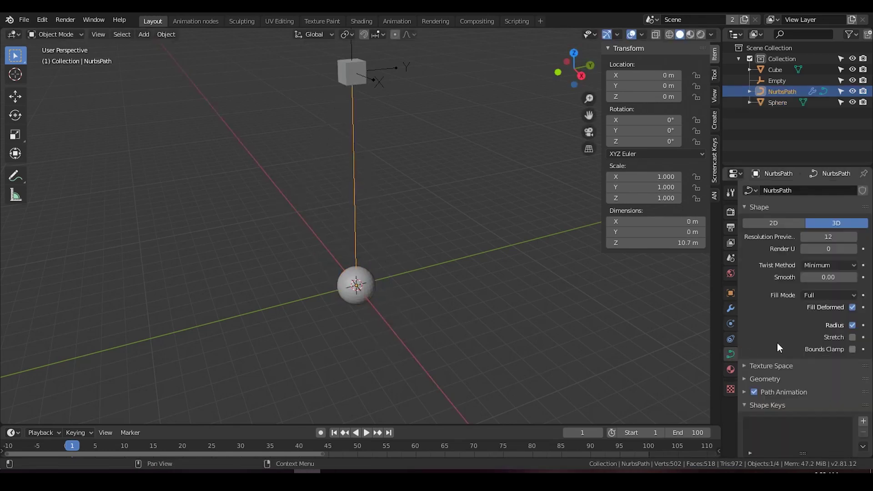
click(758, 208)
click(766, 233)
drag(825, 318, 854, 318)
click(422, 199)
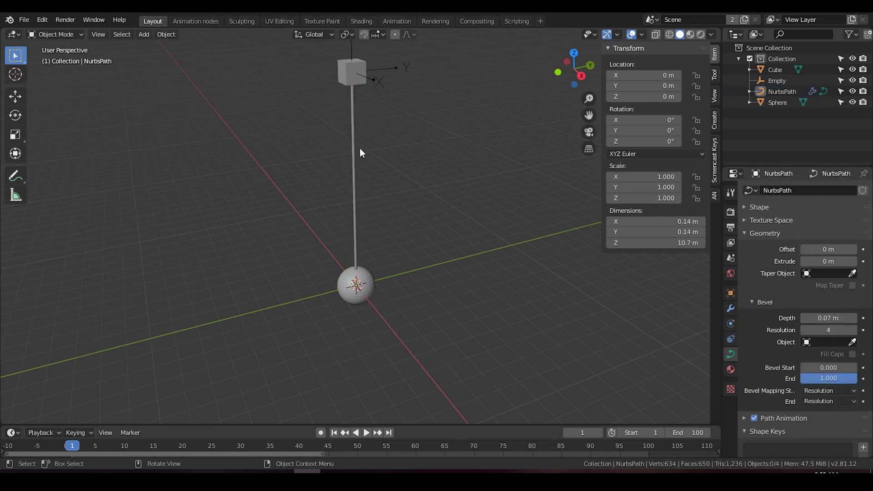
Make the sphere a rigid body with translation damping set to 0
click(348, 82)
click(368, 288)
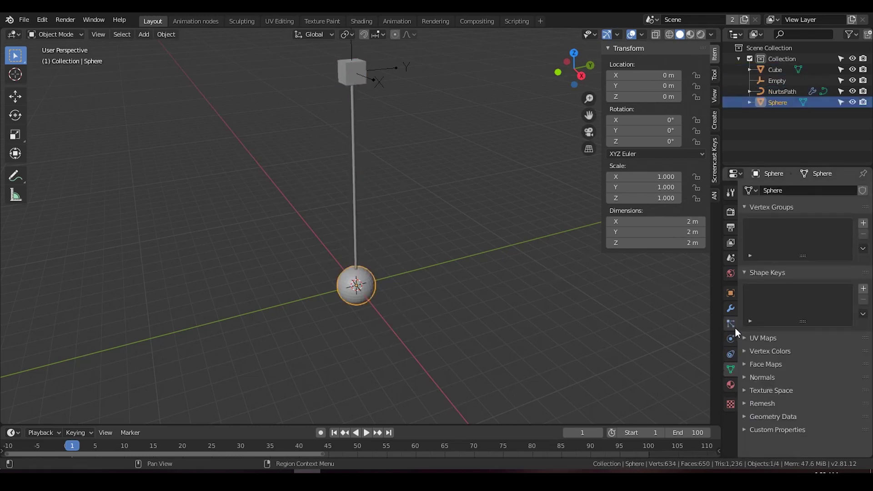
click(732, 340)
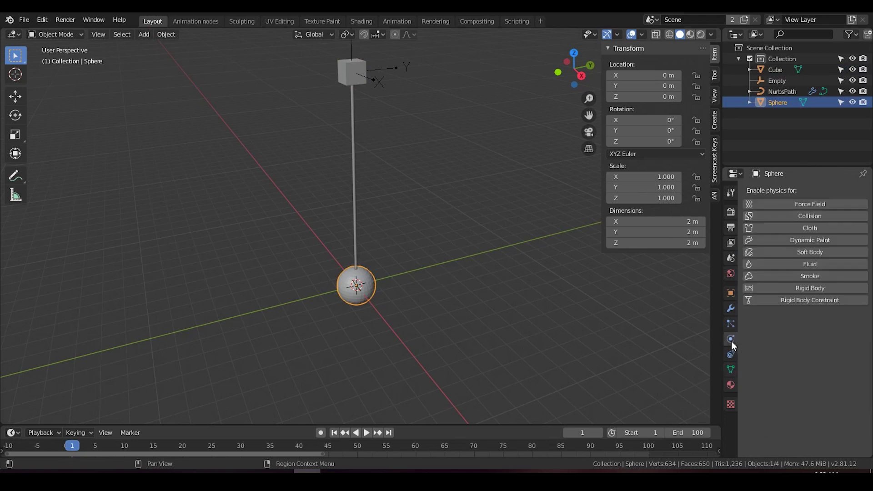
click(777, 288)
scroll(776, 327, down, 2)
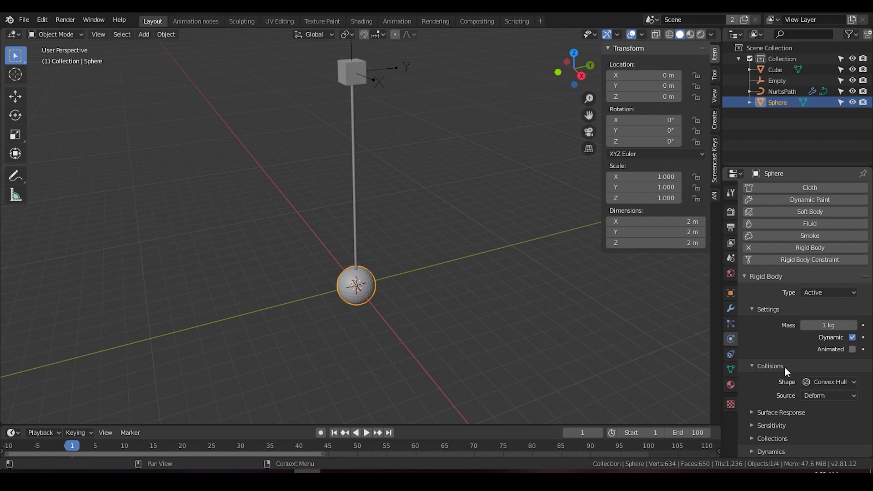
click(772, 452)
scroll(815, 431, down, 2)
drag(812, 425, 803, 425)
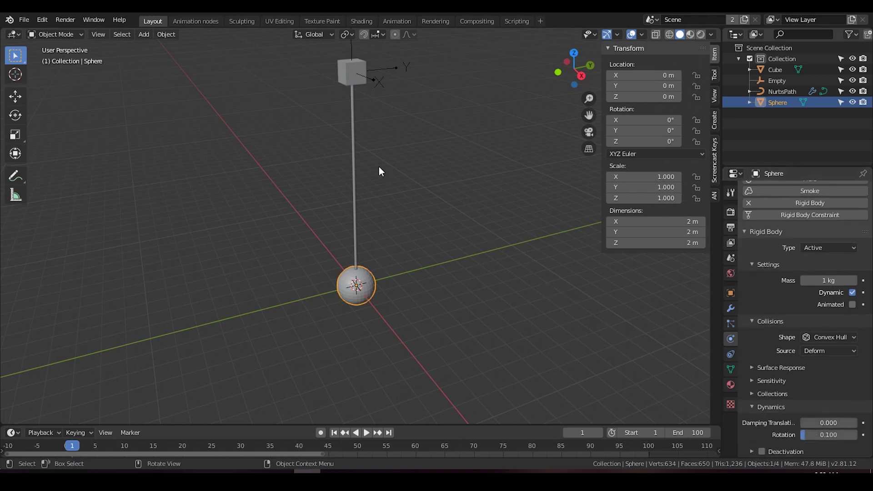
Make the top cube a passive rigid body
click(350, 84)
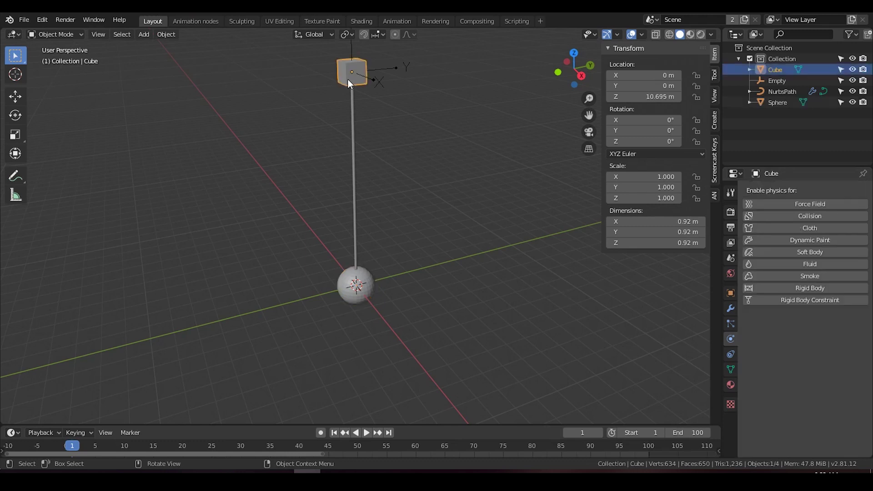
click(777, 293)
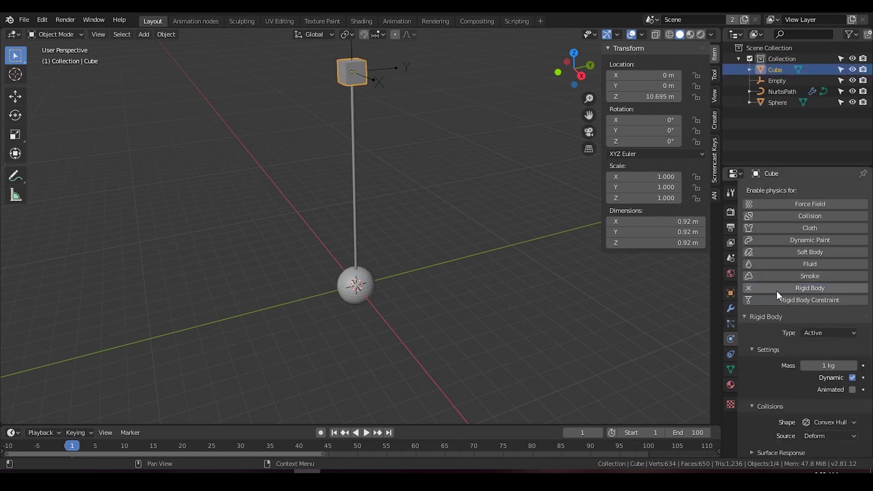
click(825, 333)
click(828, 358)
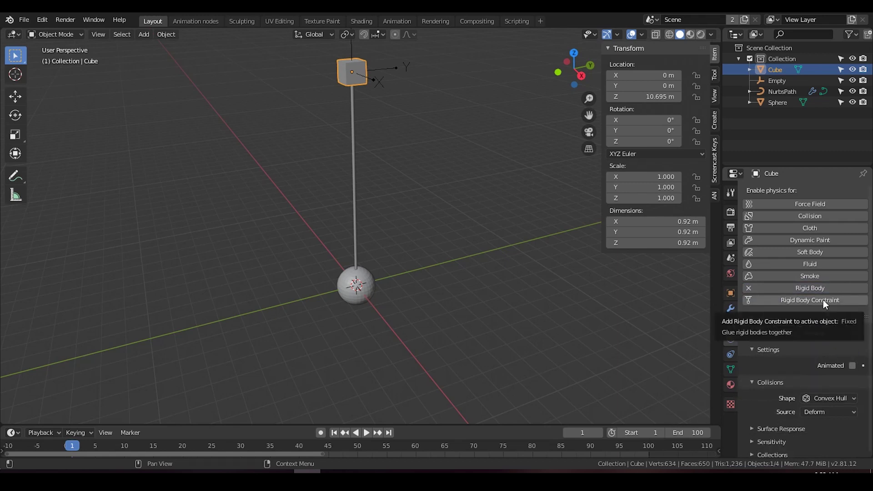
Add a Point rigid body constraint to the cube with the cube as first object
click(826, 304)
click(769, 316)
scroll(814, 329, down, 2)
click(818, 304)
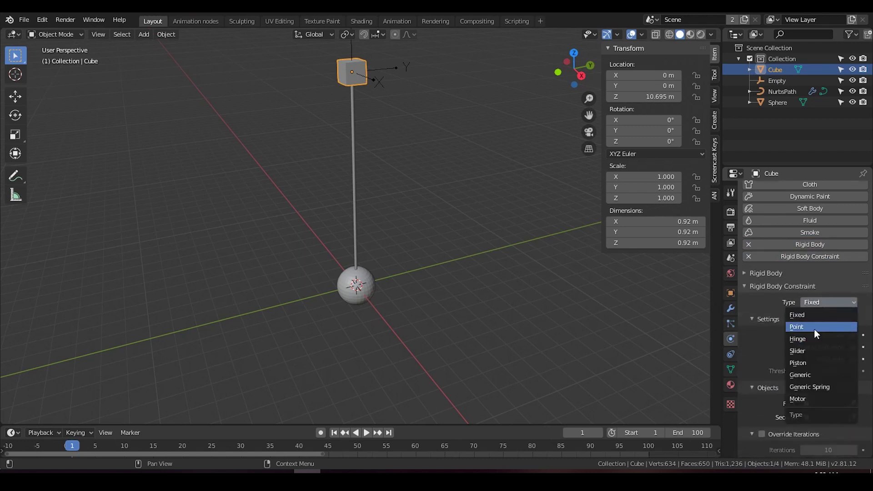
click(819, 333)
click(853, 404)
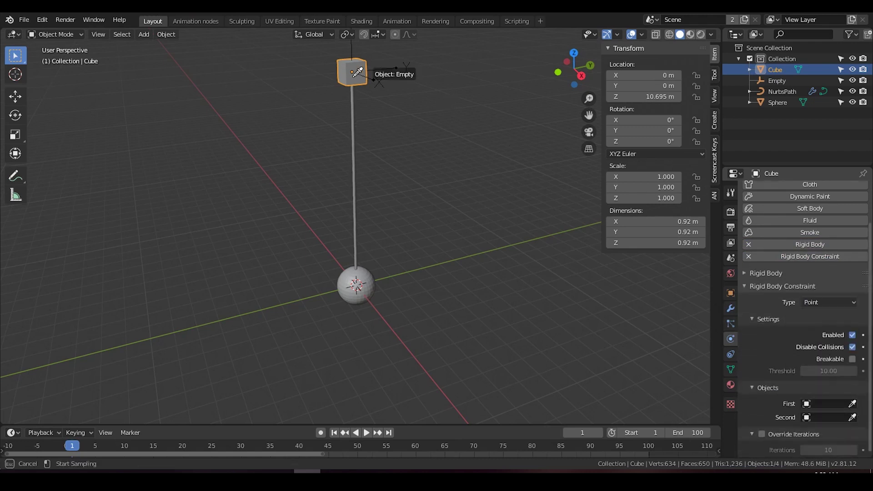
click(347, 59)
click(852, 418)
Set the sphere as the constraint's second object and parent it to the Empty, keeping transform
click(356, 285)
click(394, 275)
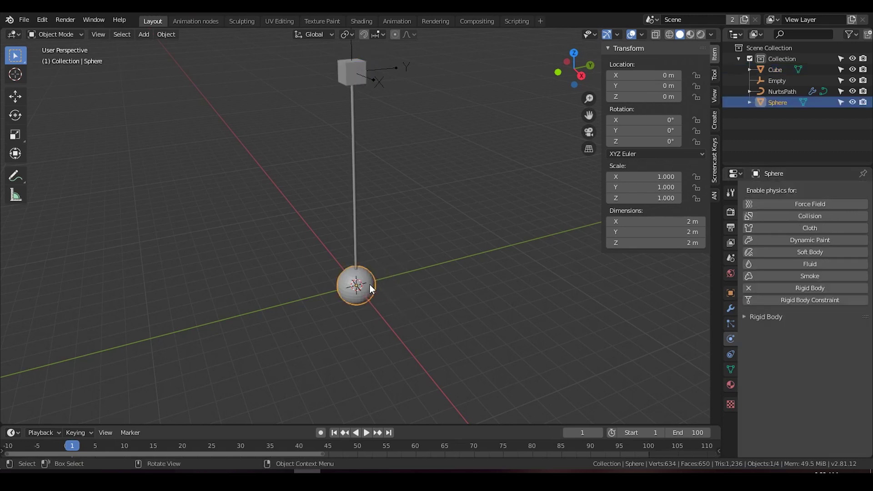
key(shift)
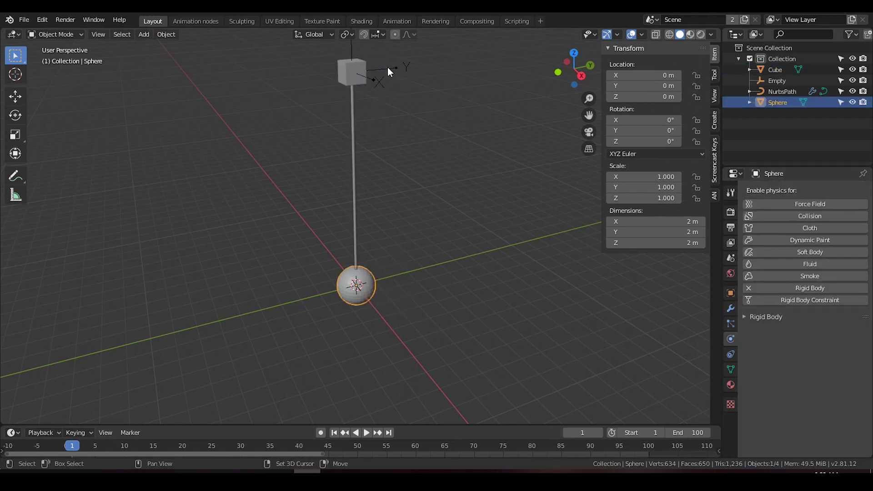
shift+click(389, 71)
key(ctrl+p)
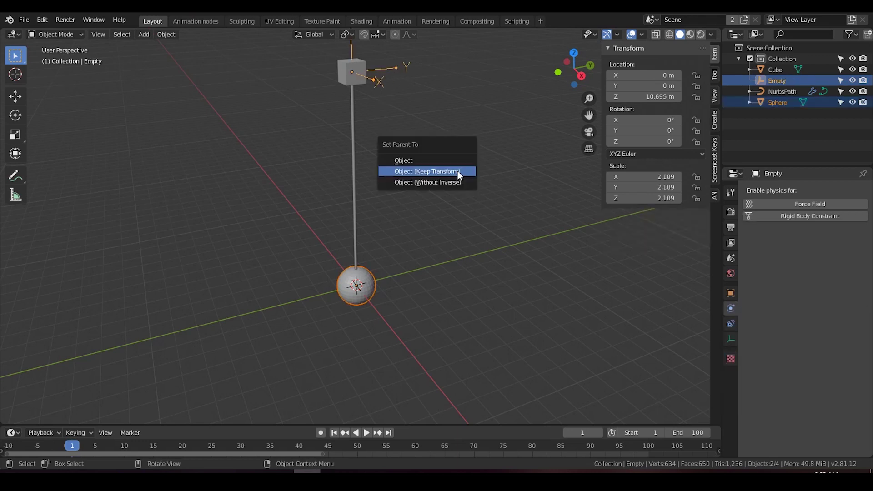
click(459, 175)
Rotate the Empty about −35° on X, then deselect everything
click(397, 73)
scroll(450, 205, down, 2)
key(r)
key(x)
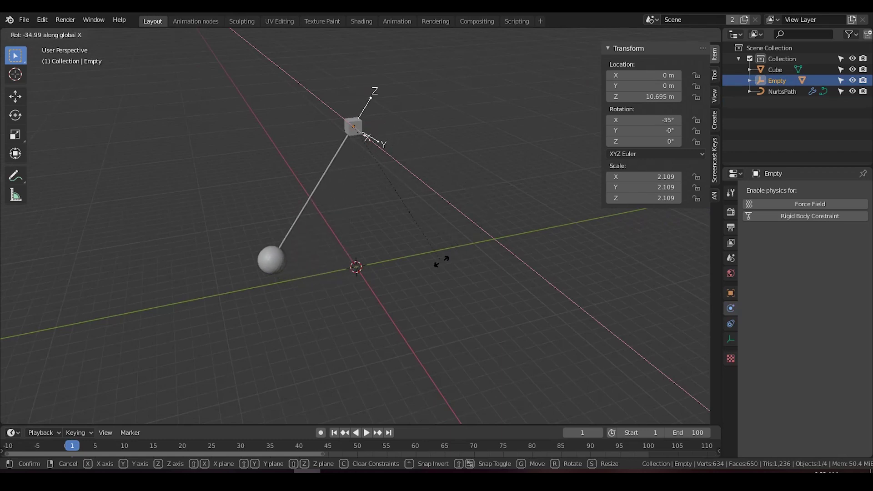
click(425, 270)
click(317, 195)
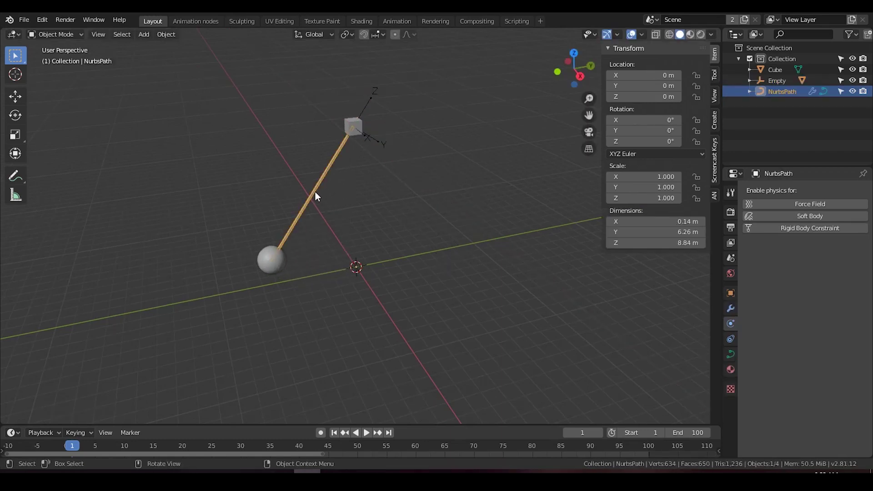
key(alt+a)
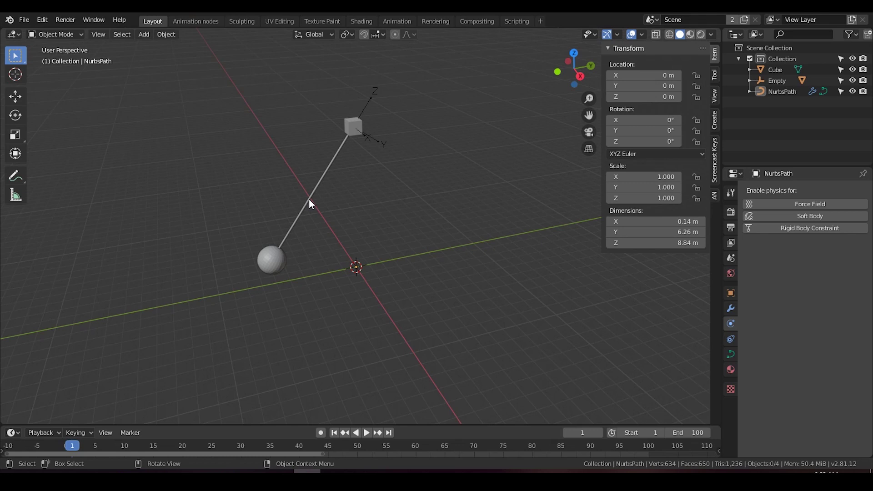
Set the rigid body world speed to 5 and the scene end frame to 1000
click(731, 258)
click(774, 299)
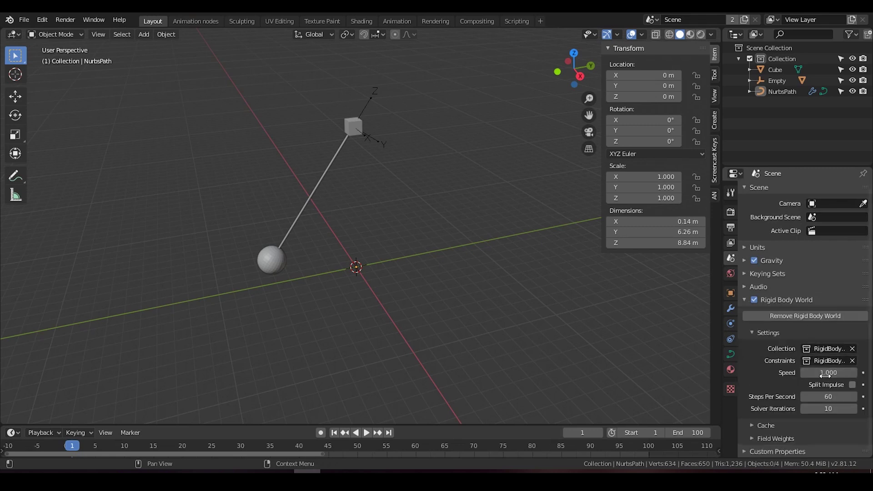
click(826, 374)
text(5)
key(Return)
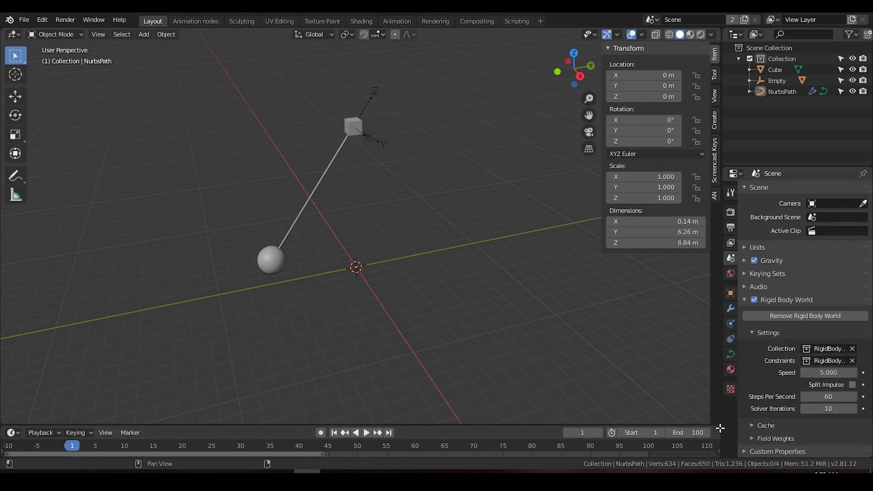
click(701, 432)
key(Return)
Set the simulation cache end frame to 1000 and play the pendulum swing
click(766, 425)
scroll(778, 410, down, 4)
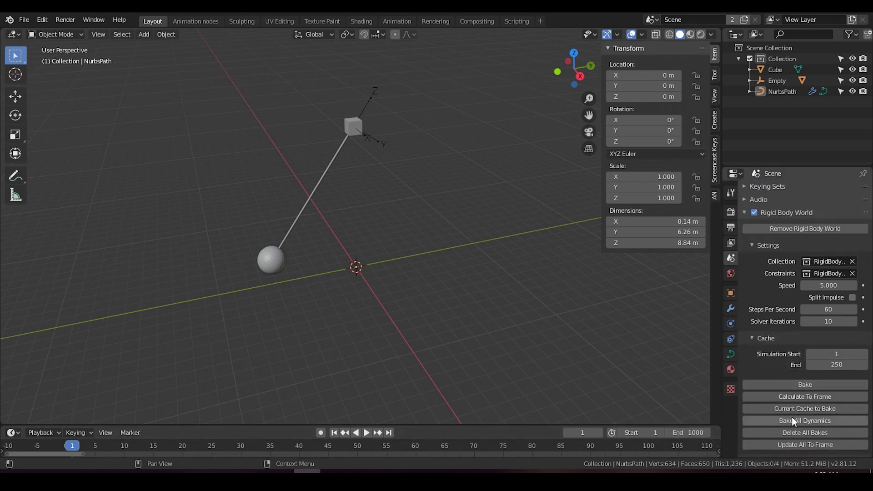
click(820, 366)
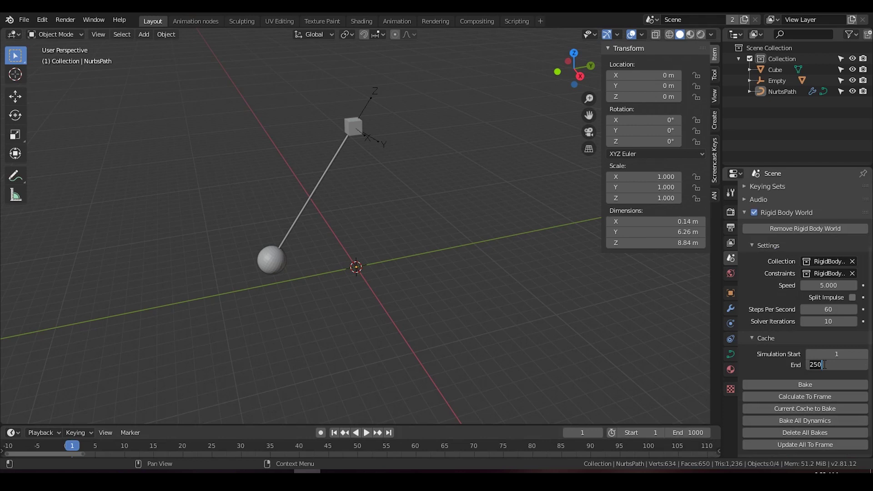
text(1000)
key(Return)
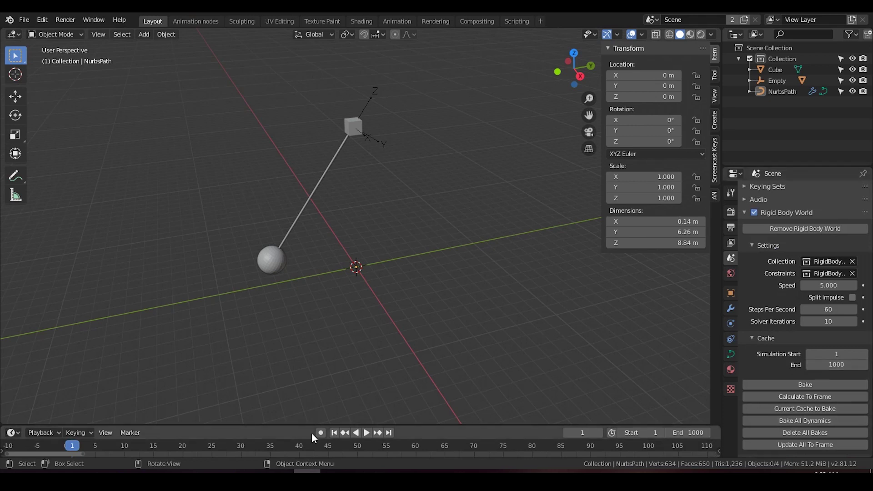
click(365, 433)
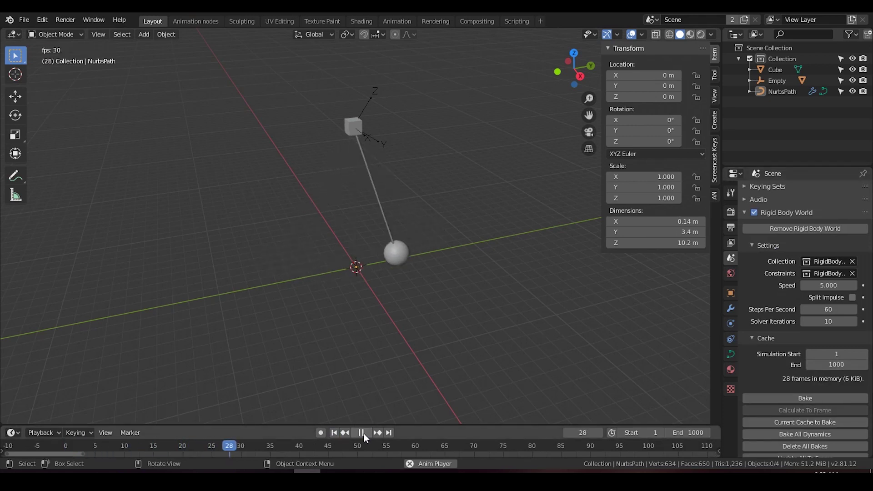
Stop playback at frame 1 and reset the Empty's rotation with Alt+R
click(335, 433)
click(378, 138)
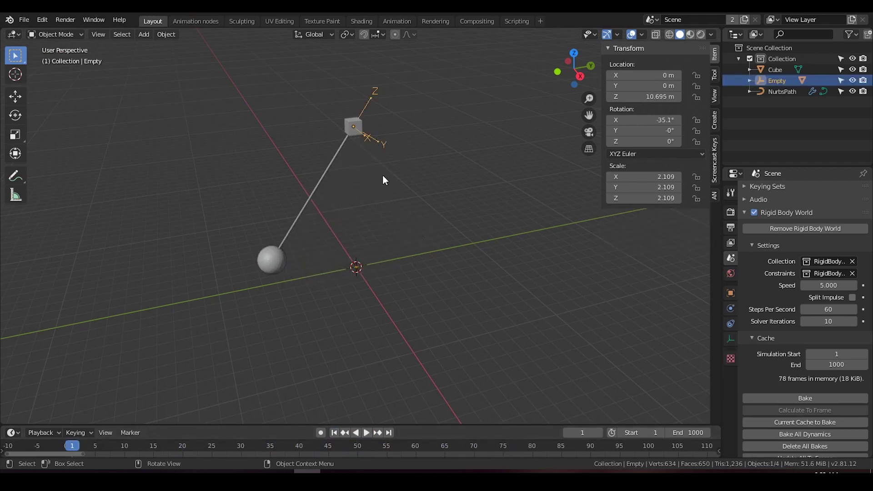
middle_drag(358, 191, 399, 144)
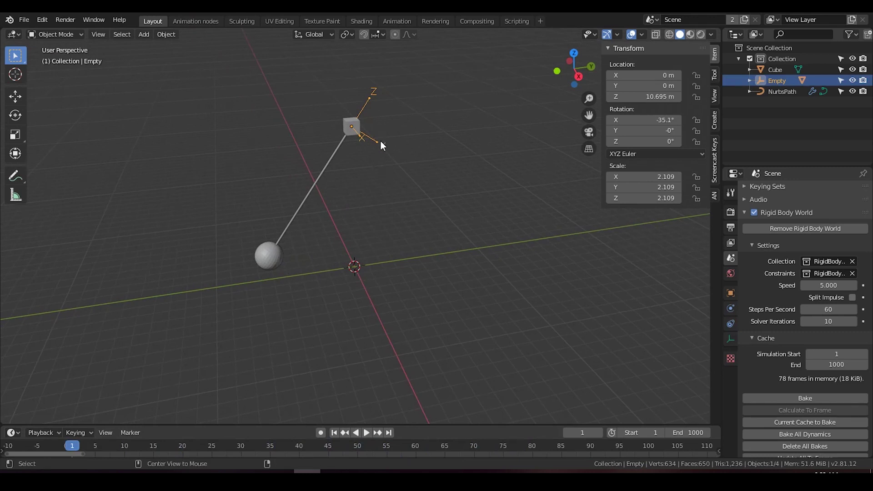
key(alt+r)
middle_drag(346, 208, 372, 207)
click(402, 186)
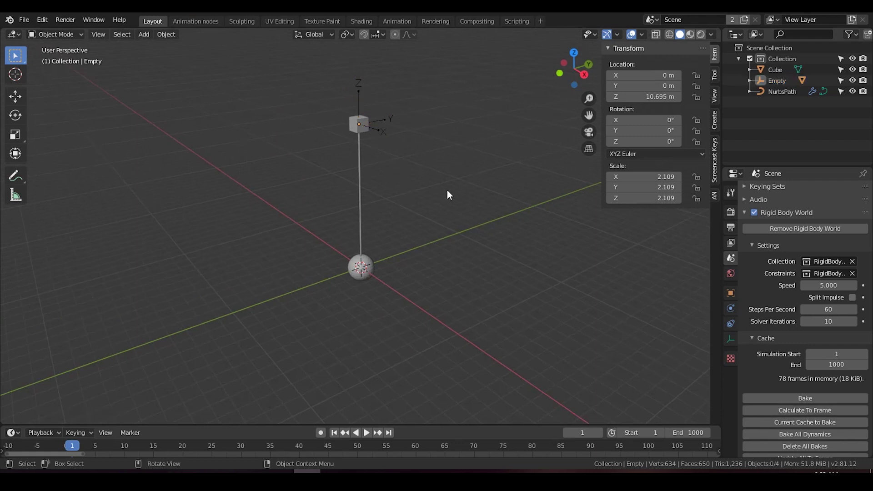
Add a new arrows empty and scale it up to 4.355
key(shift+a)
mouse_move(427, 262)
mouse_move(427, 289)
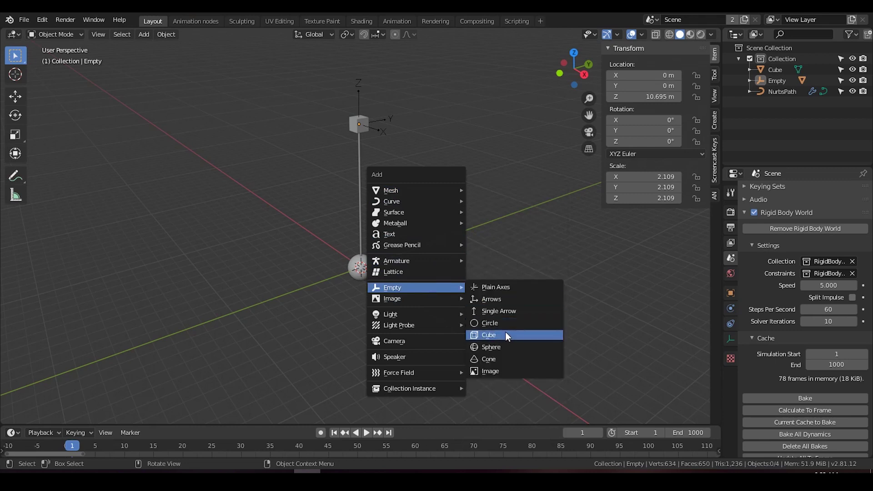
click(495, 300)
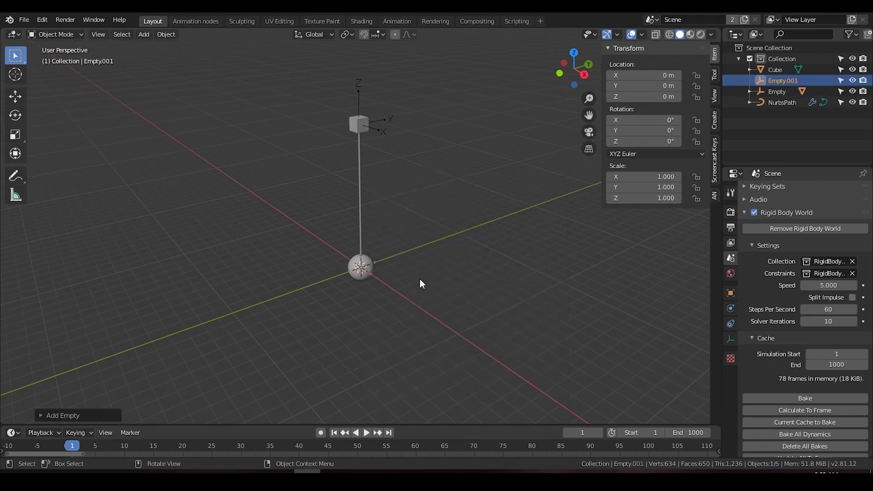
key(s)
click(609, 276)
Give the pendulum's Empty a Copy Rotation constraint targeting Empty.001
click(377, 125)
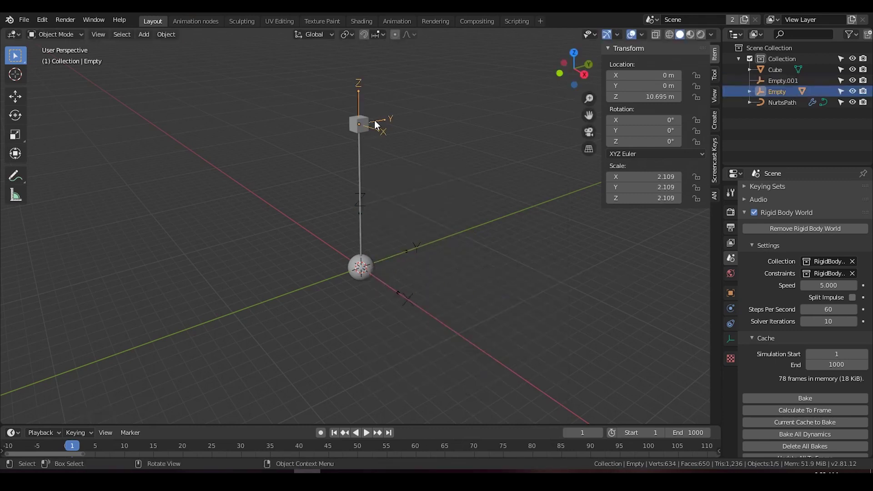
click(730, 324)
click(846, 195)
click(682, 228)
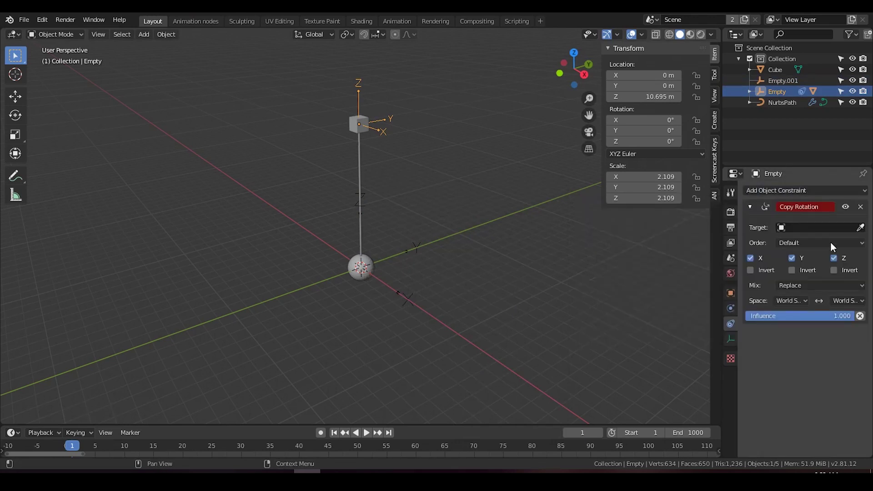
click(860, 228)
click(395, 261)
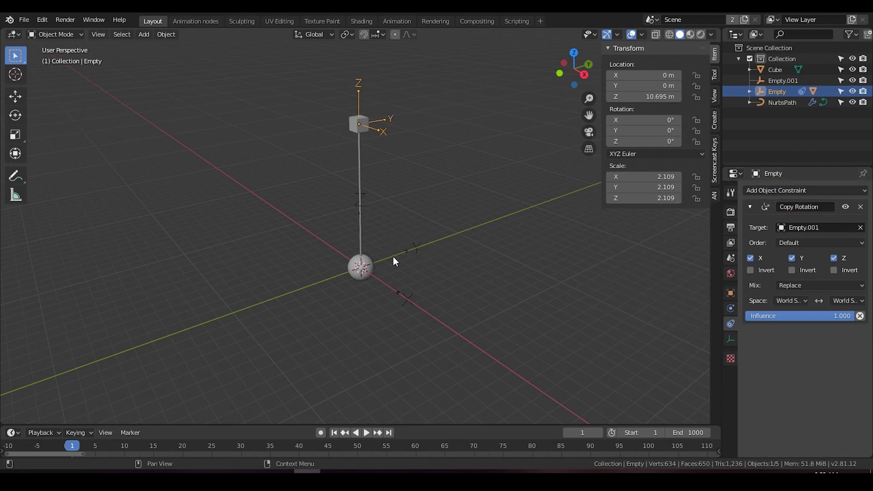
Rename Empty.001 to 'master ctrl'
click(783, 81)
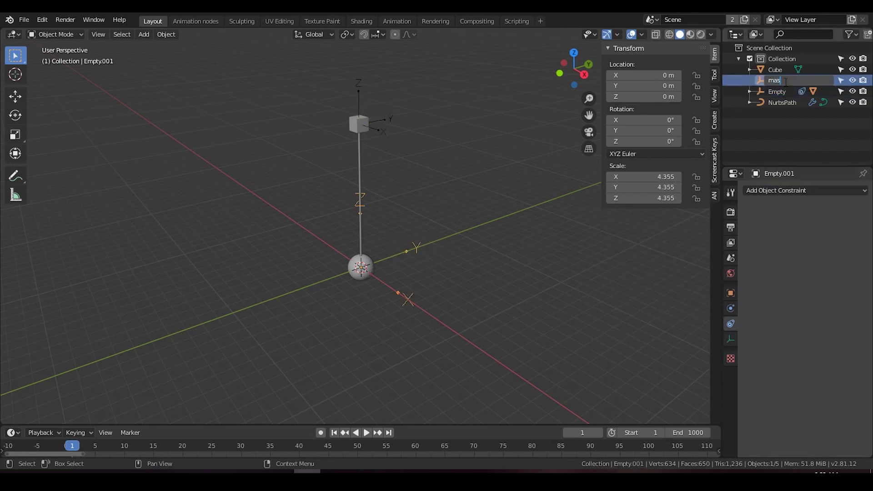
text(master ctrl)
key(Return)
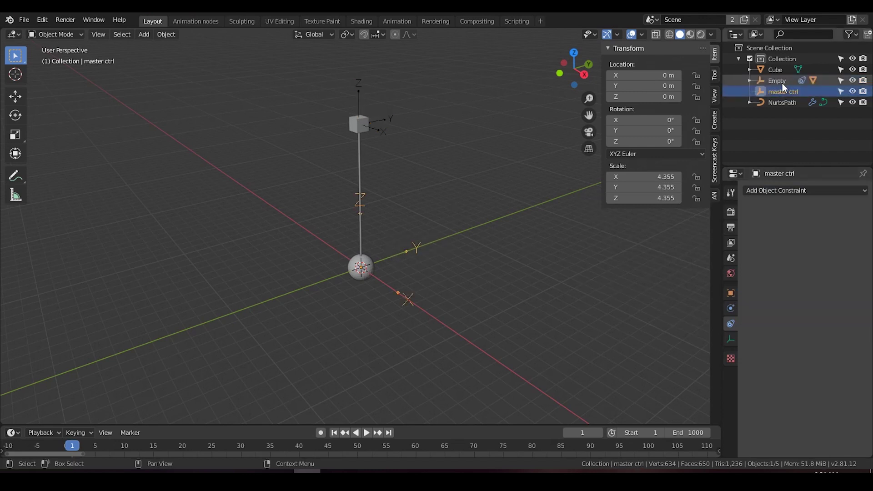
Hide master ctrl, then move Cube, Empty and NurbsPath into a new 'pendulum' collection
click(853, 91)
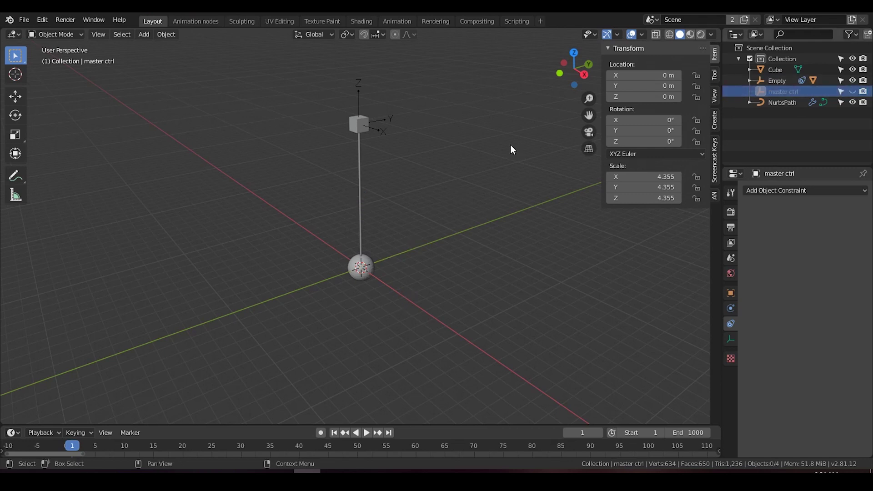
middle_drag(412, 165, 460, 93)
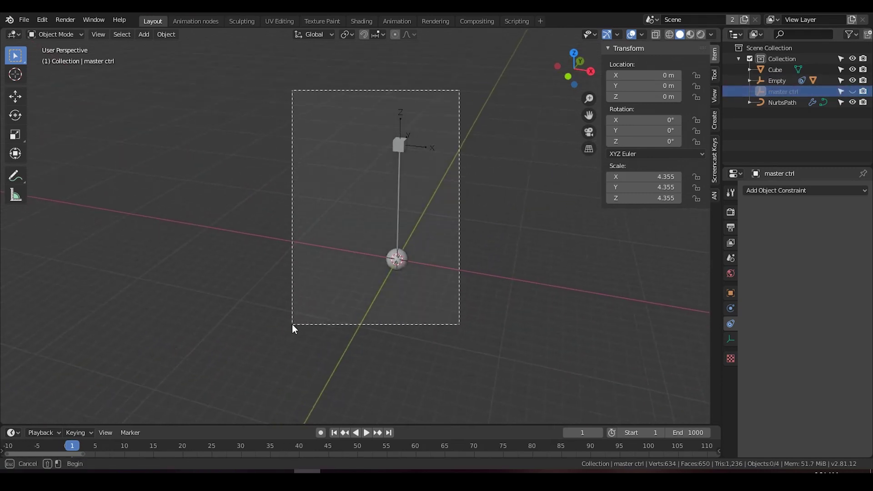
key(a)
middle_drag(294, 329, 363, 290)
key(m)
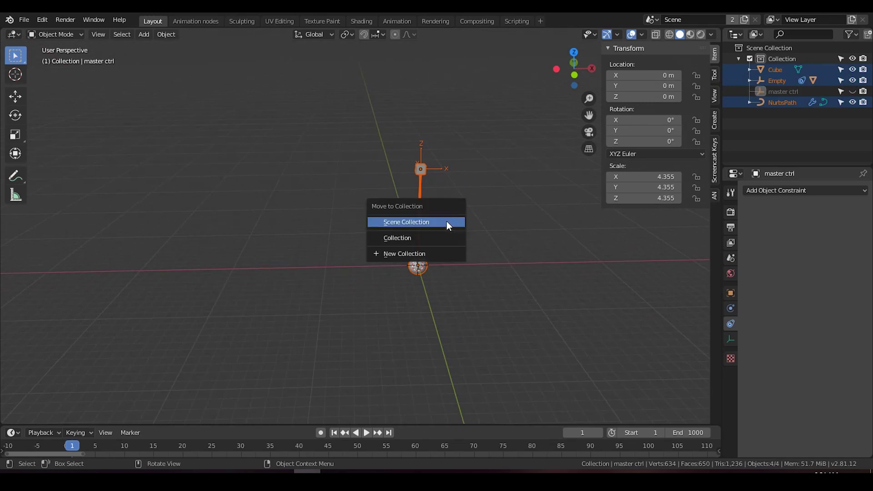
click(445, 253)
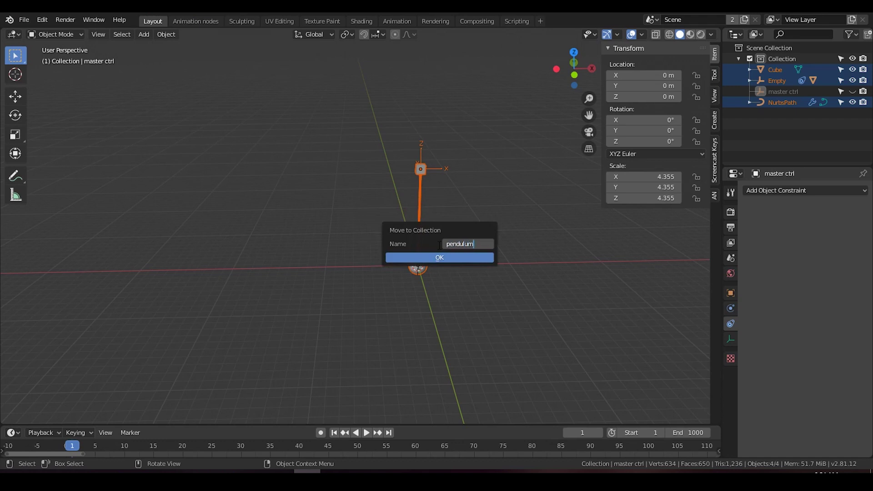
text(pendulum)
click(438, 258)
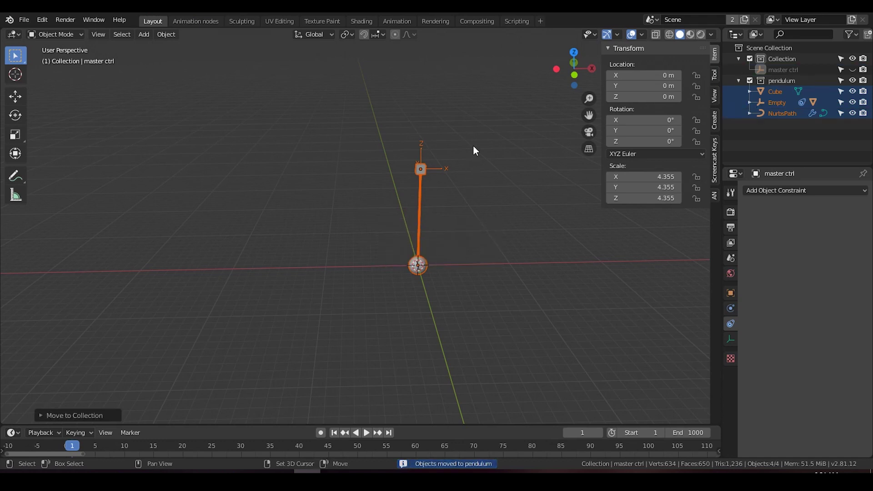
Duplicate the pendulum along X five times, placing copies two through six progressively further left
key(shift+d)
key(x)
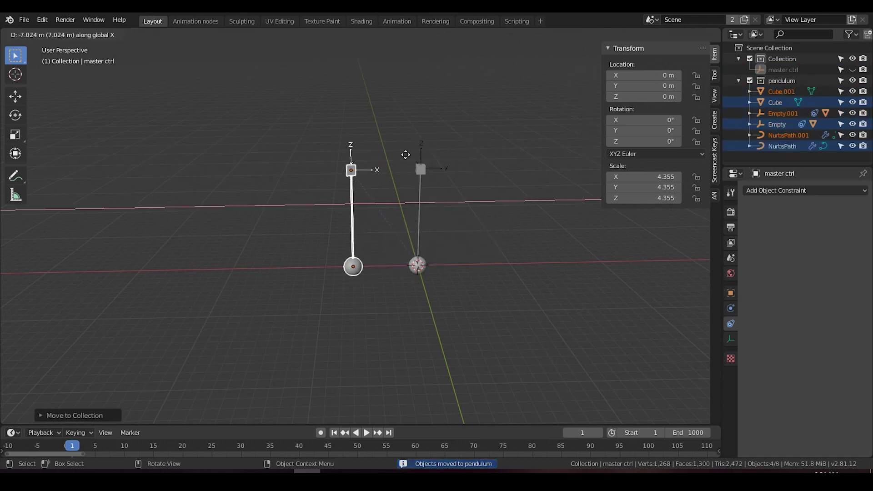
click(406, 156)
key(shift+d)
key(x)
click(335, 168)
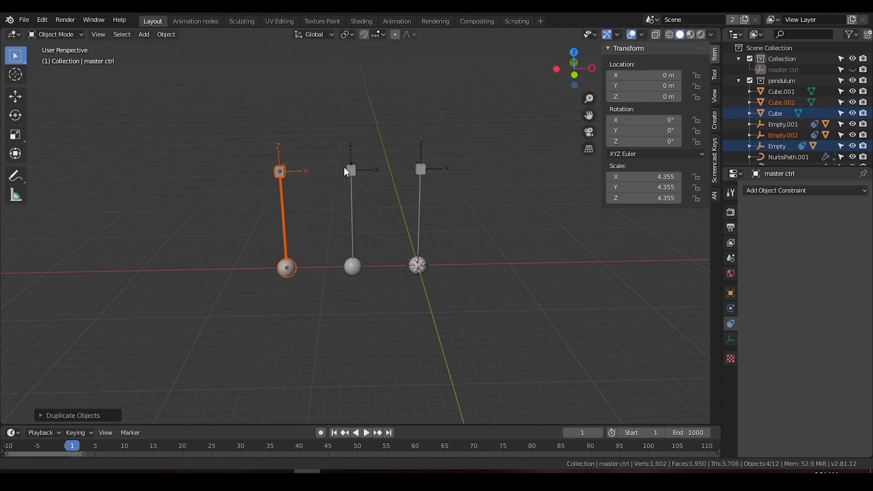
middle_drag(346, 169, 403, 184)
key(shift+d)
key(x)
click(391, 183)
key(shift+d)
key(x)
click(345, 184)
key(shift+d)
key(x)
click(327, 175)
middle_drag(333, 177, 394, 171)
Add pendulums seven through eleven along X, then zoom out and centre the row in view
key(shift+d)
key(x)
click(335, 178)
key(shift+d)
key(x)
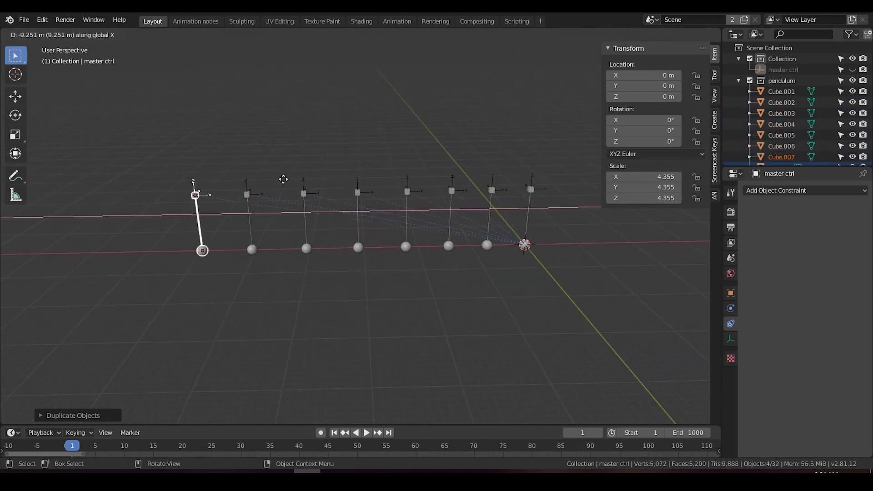
click(295, 170)
key(shift+d)
key(x)
click(242, 178)
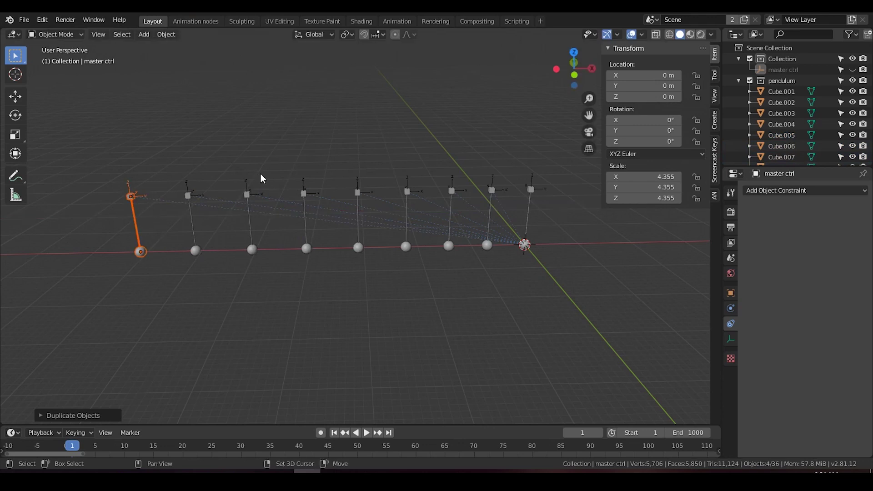
key(shift+d)
key(x)
click(203, 178)
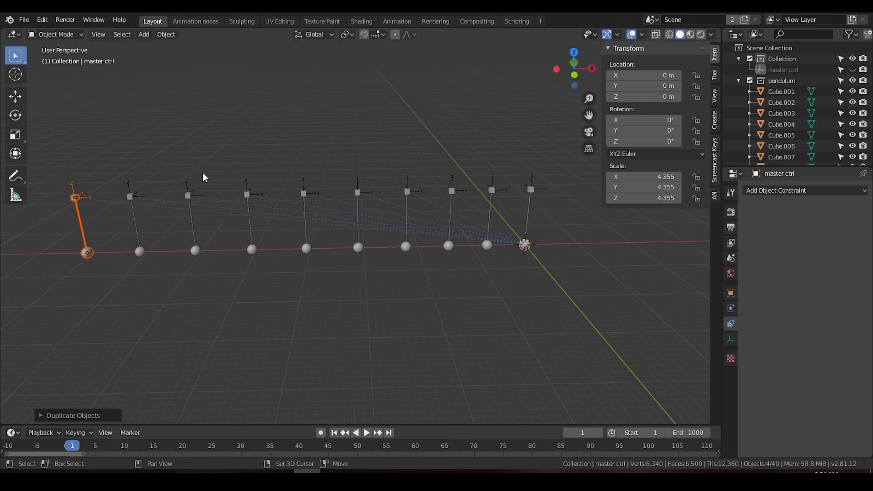
key(shift+d)
key(x)
click(132, 187)
scroll(355, 210, down, 4)
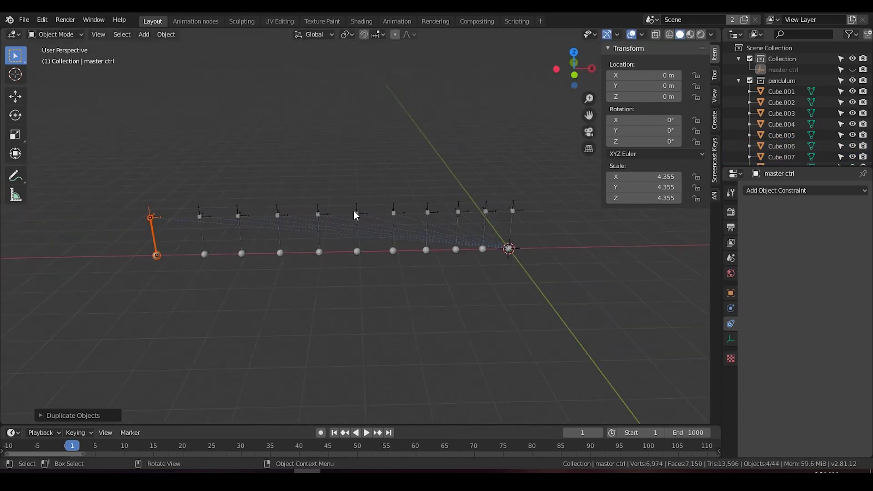
shift+middle_drag(356, 215, 336, 214)
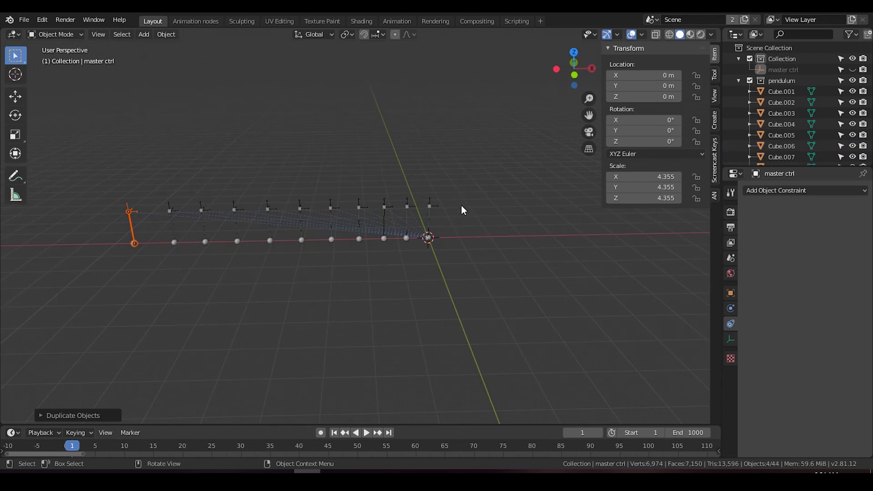
Enable Affect Only Parents in the active tool's options
click(715, 75)
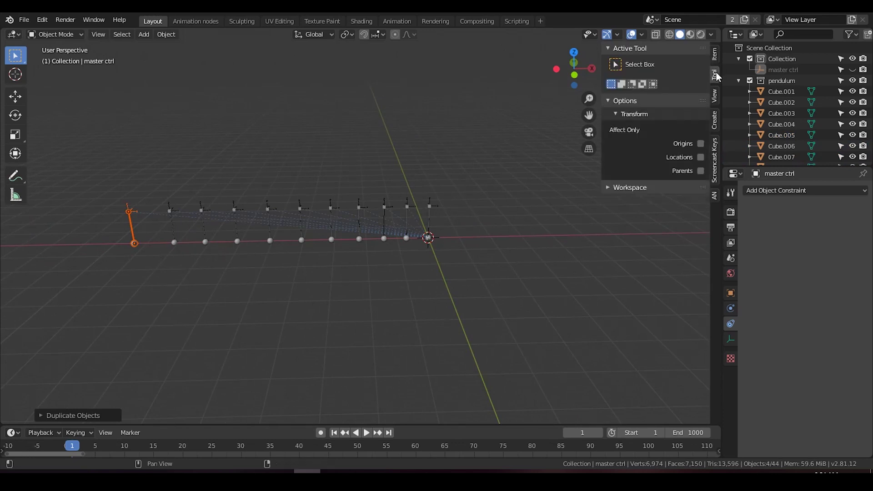
click(701, 171)
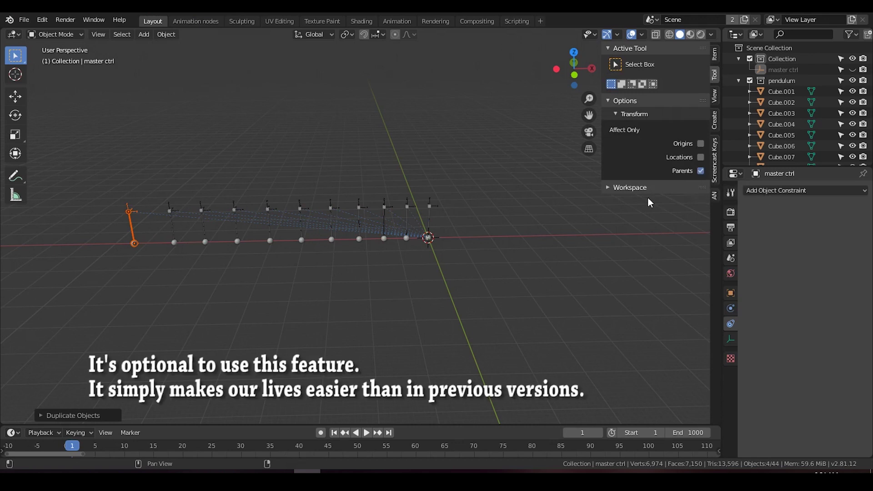
scroll(485, 232, up, 3)
key(alt+g)
Raise the first five pendulums' anchor cubes along Z to progressively staggered heights
key(g)
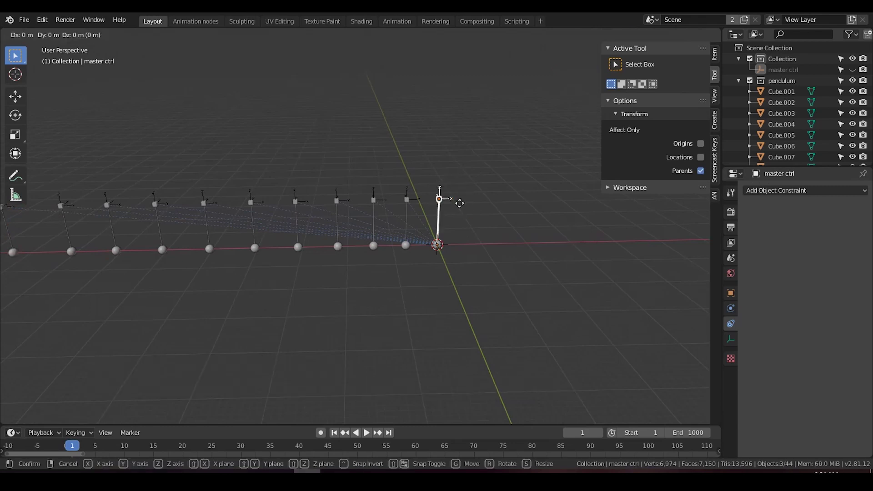
key(z)
click(473, 64)
drag(422, 186, 373, 220)
key(g)
key(z)
click(420, 84)
key(g)
key(z)
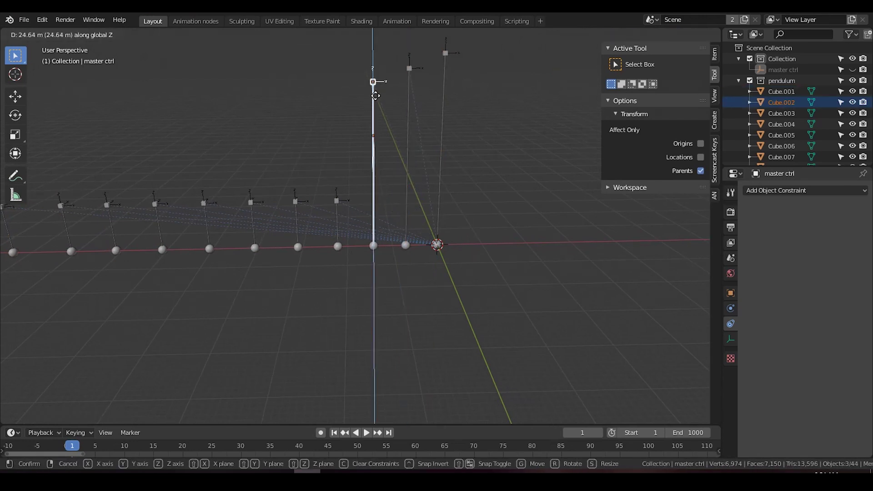
click(375, 95)
drag(356, 185, 323, 227)
key(g)
key(z)
click(342, 117)
drag(318, 174, 288, 225)
key(g)
key(z)
click(302, 124)
shift+middle_drag(381, 172, 405, 191)
Raise the remaining six anchors along Z to continue the graded heights through the leftmost pendulum
drag(406, 191, 376, 228)
key(g)
key(z)
click(384, 121)
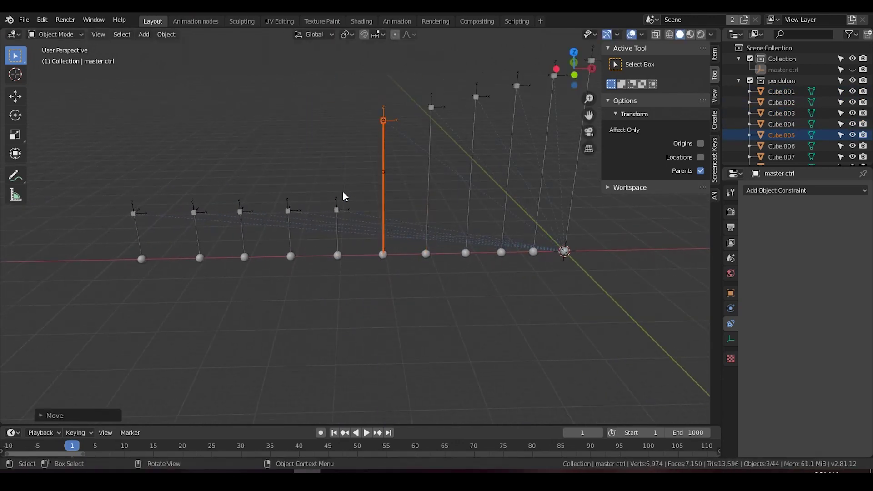
drag(345, 195, 323, 228)
key(g)
key(z)
click(335, 149)
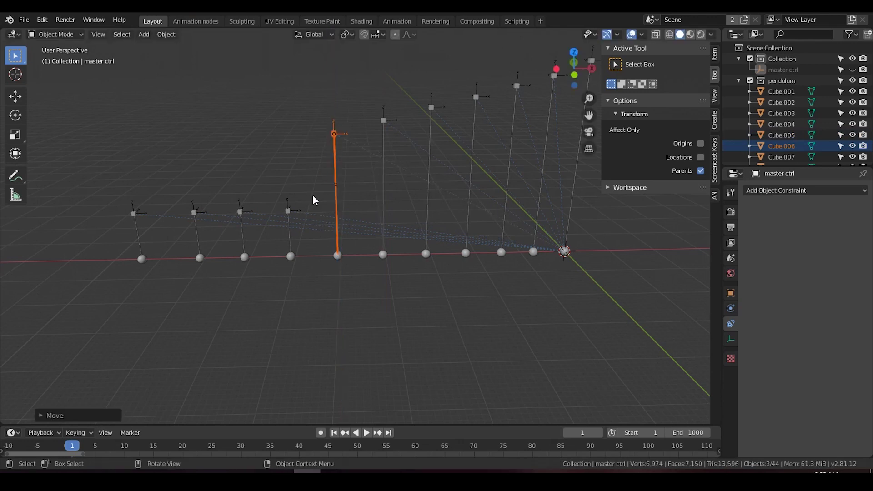
drag(319, 194, 122, 224)
key(g)
key(z)
click(292, 165)
key(g)
key(z)
click(242, 206)
key(g)
key(z)
click(151, 208)
key(g)
key(z)
click(131, 196)
middle_drag(433, 255, 415, 278)
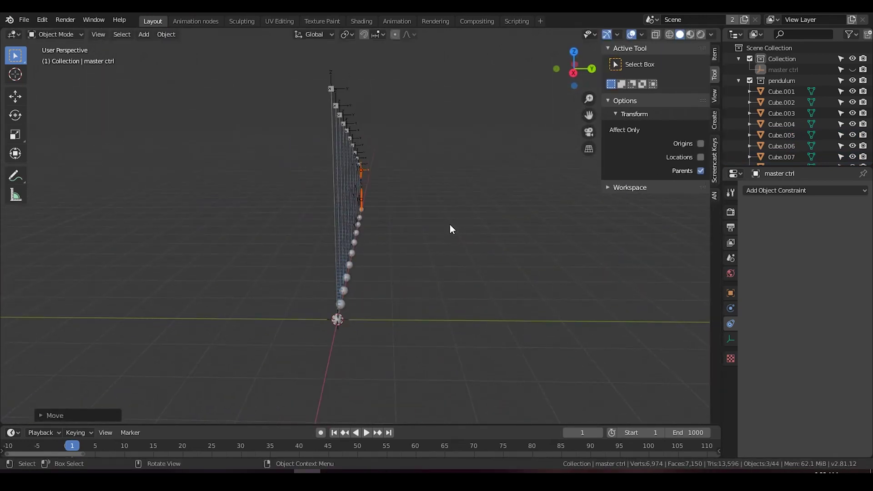
Hide the sidebar, unhide the master ctrl empty and select it
key(n)
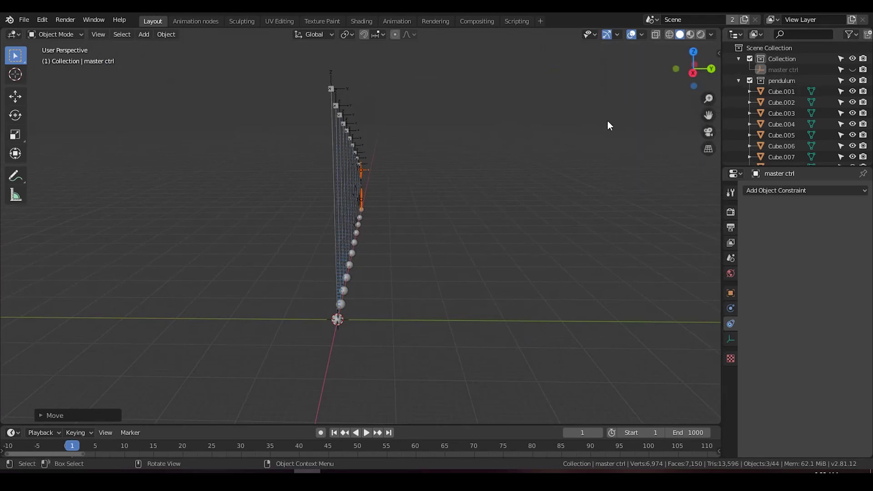
click(853, 69)
middle_drag(528, 242, 565, 216)
click(566, 223)
click(784, 69)
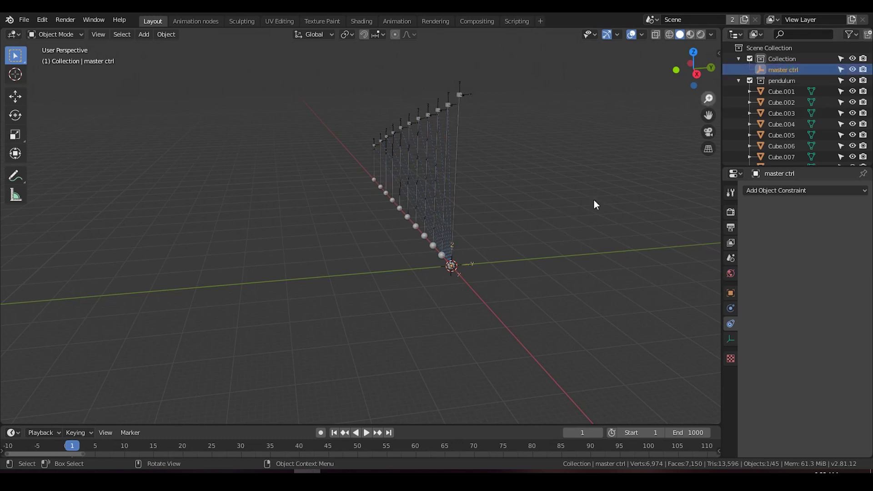
Rotate master ctrl about X to tilt the whole row, then view it from the right
key(r)
key(x)
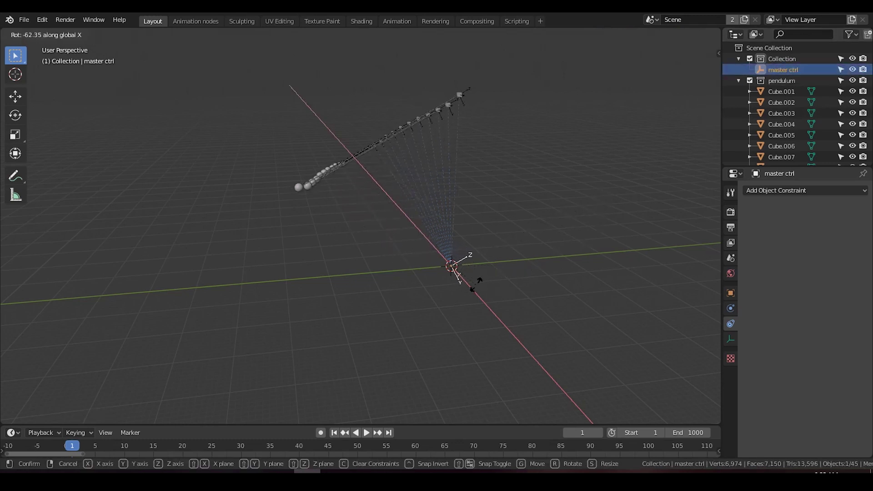
click(513, 285)
middle_drag(513, 285, 522, 273)
click(696, 74)
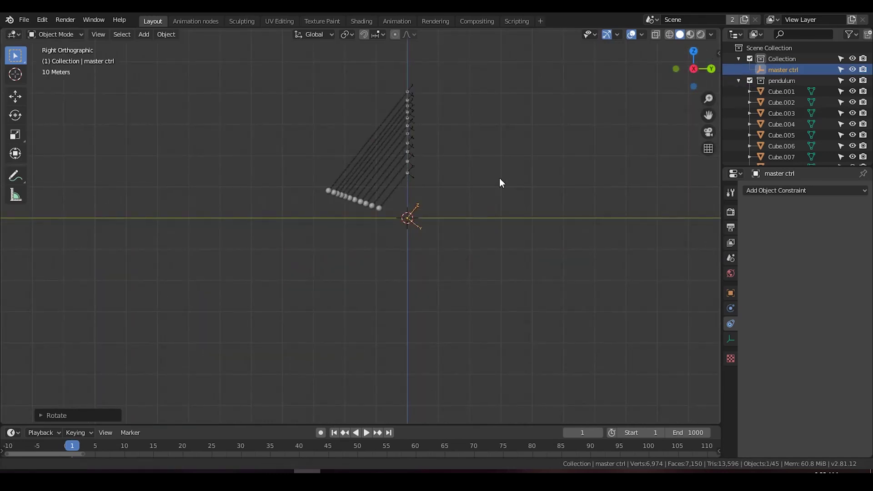
shift+middle_drag(501, 186, 447, 240)
scroll(372, 243, up, 3)
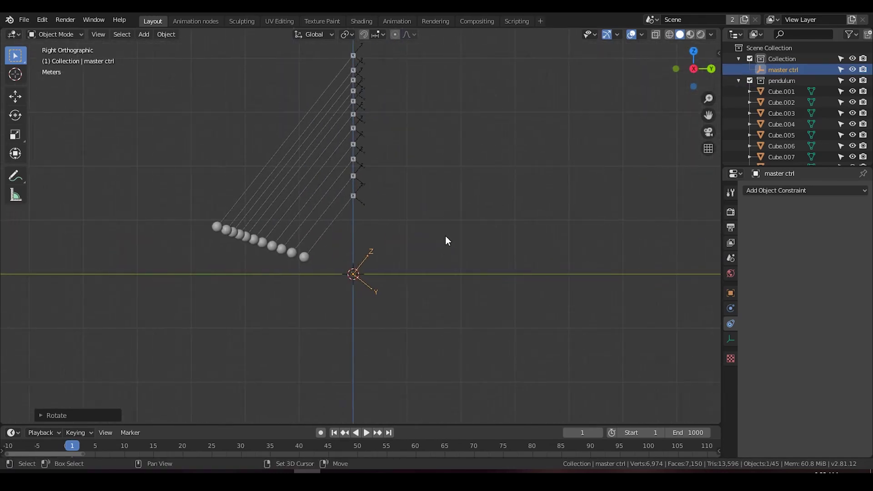
Play the timeline animation so the eleven raised pendulums swing
click(367, 433)
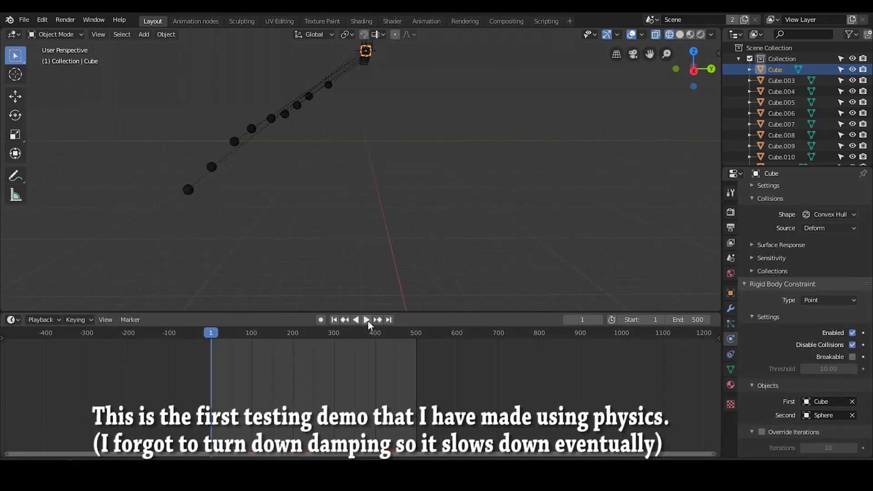
Play the linked-sphere demo, stop and rewind it to frame 1, then replay it from the start
click(367, 320)
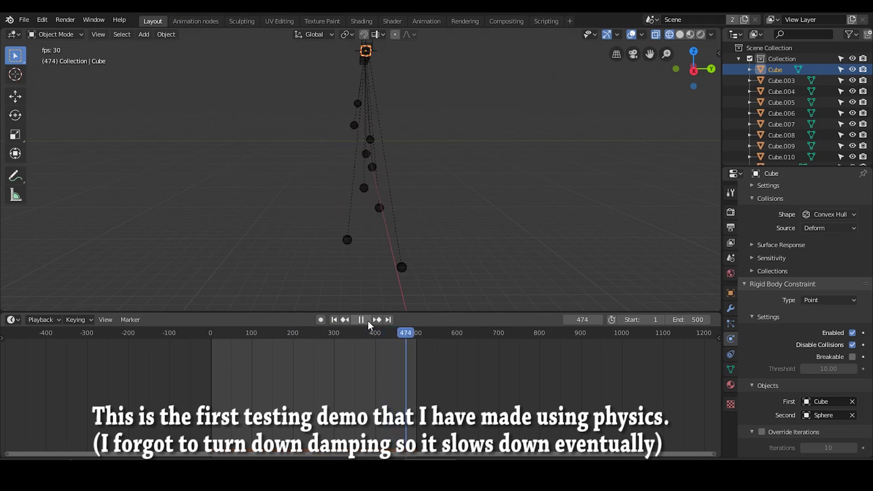
click(367, 321)
click(334, 320)
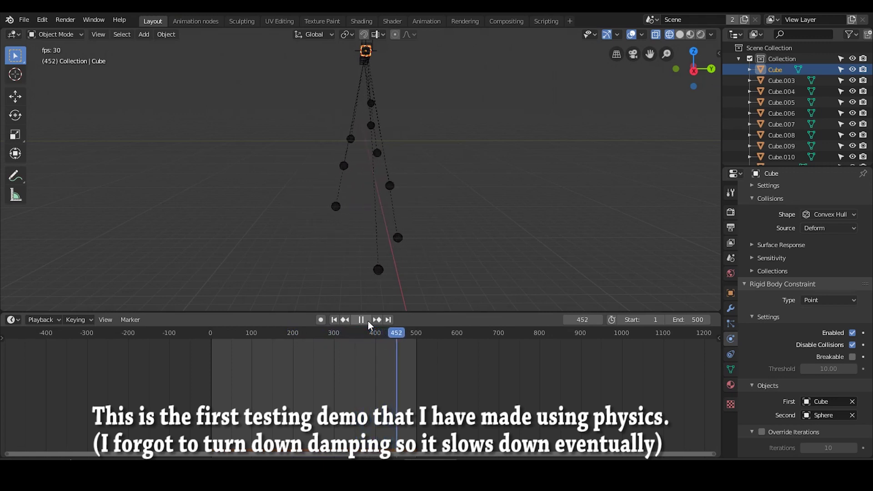
click(368, 321)
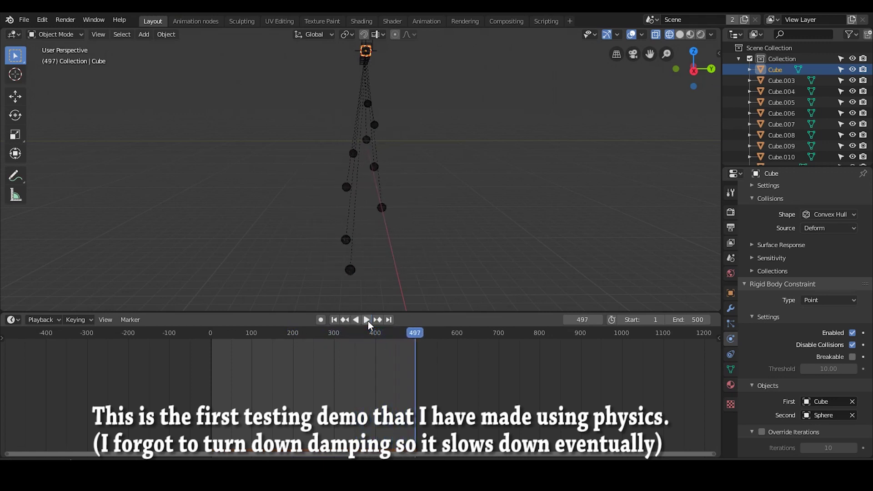
click(334, 320)
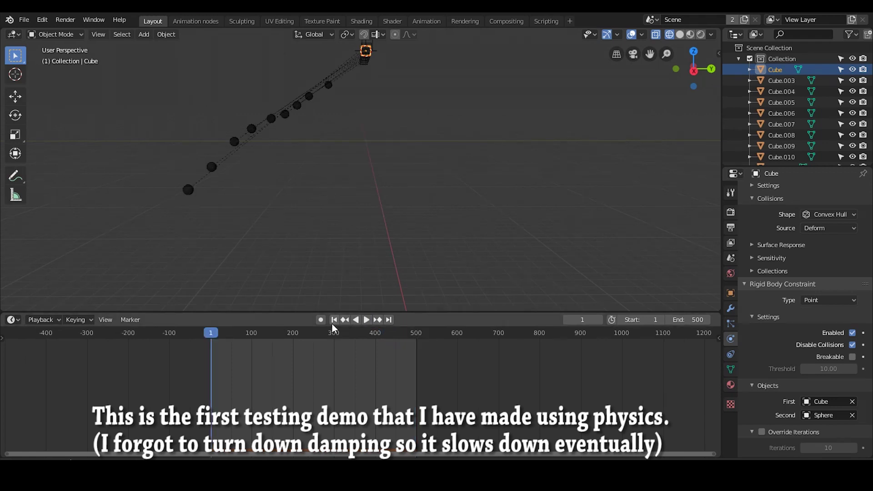
click(367, 321)
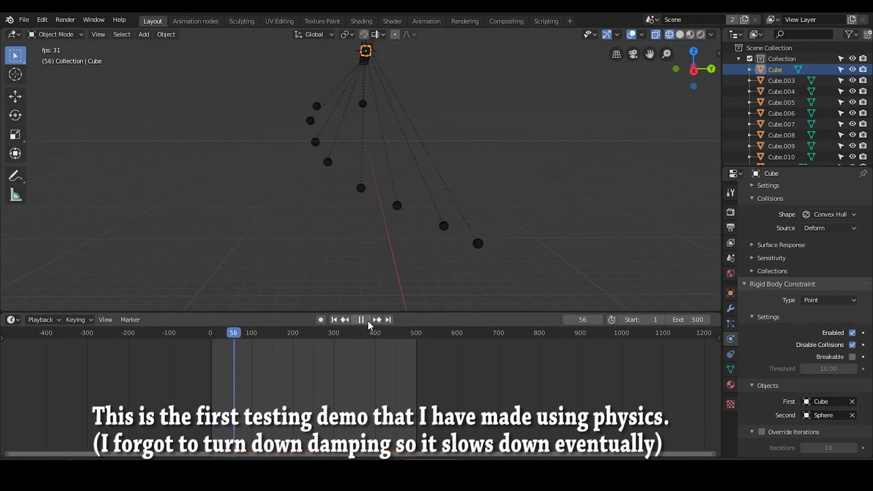